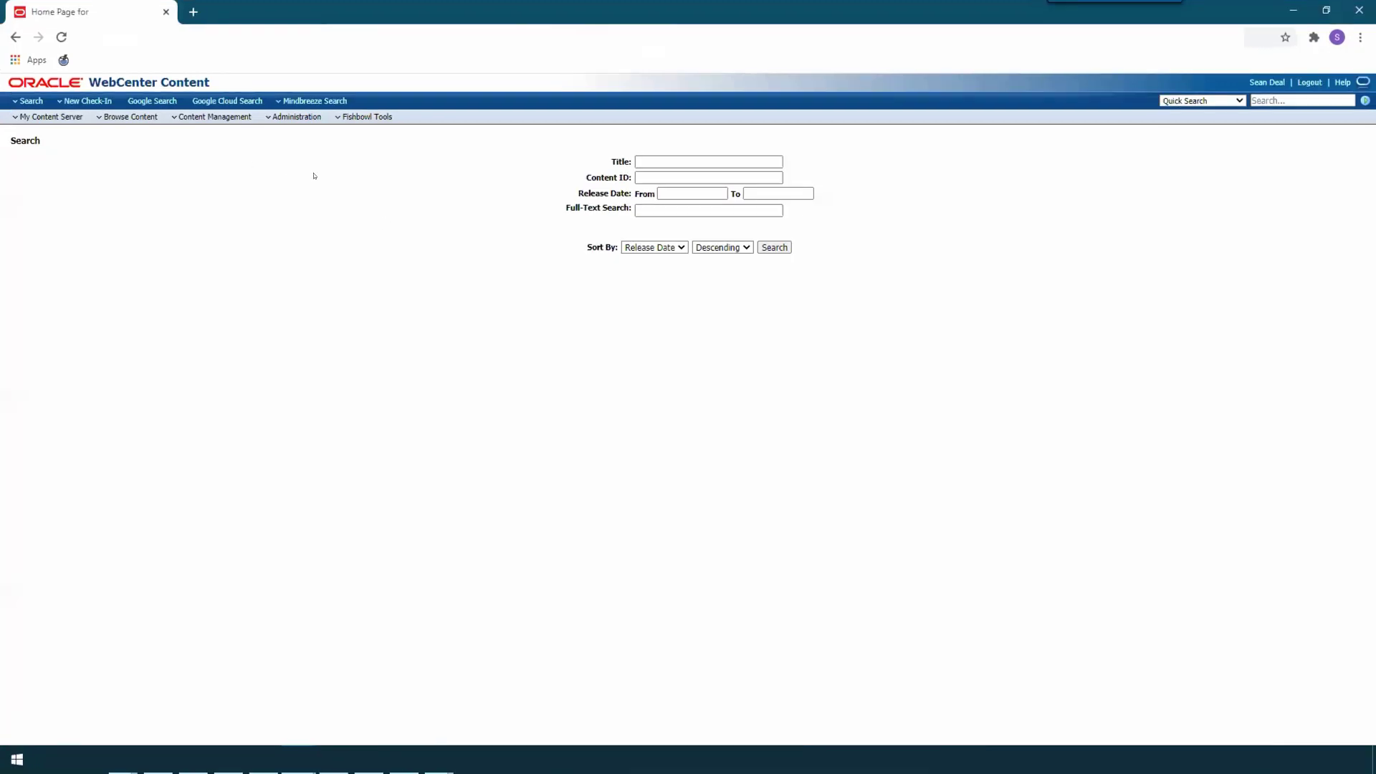
# Step: Start a new content check-in with the Manual profile
pyautogui.click(110, 101)
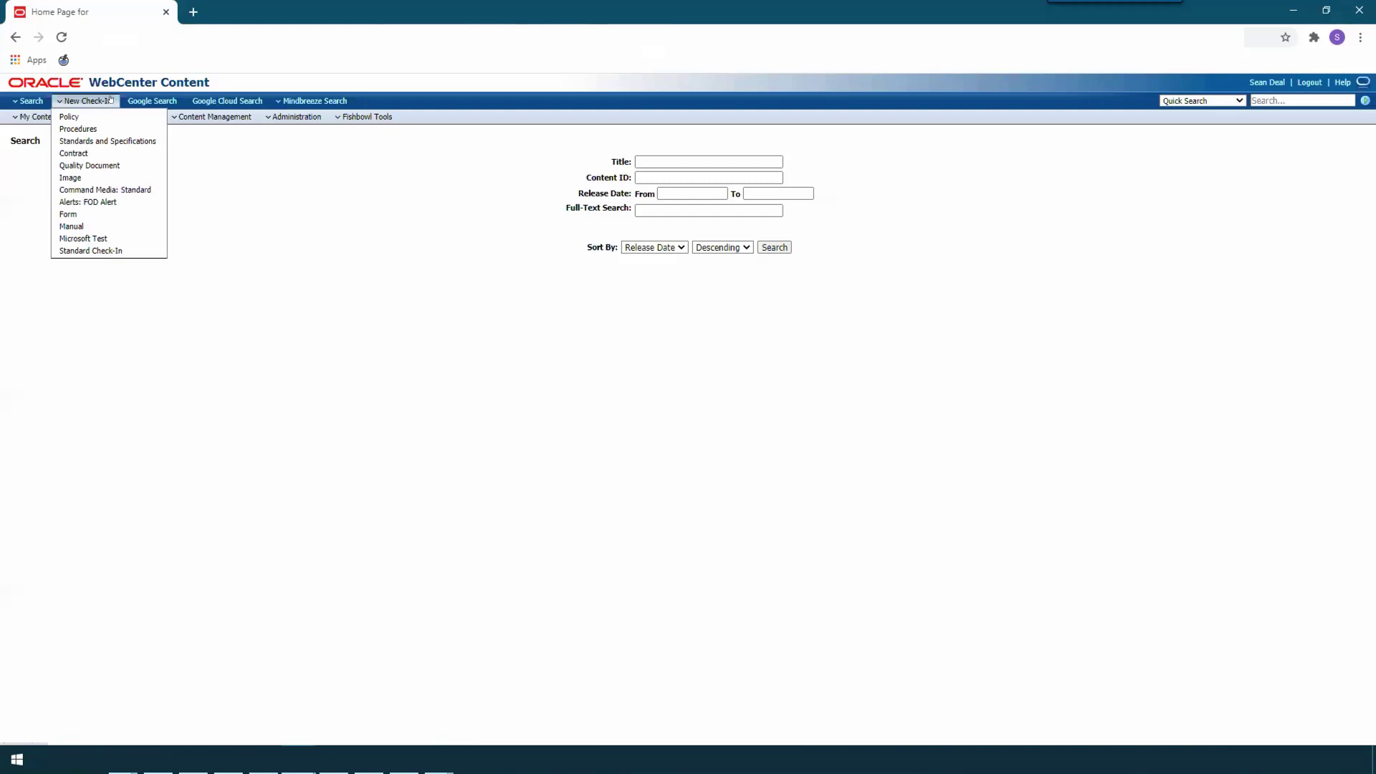
pyautogui.click(104, 101)
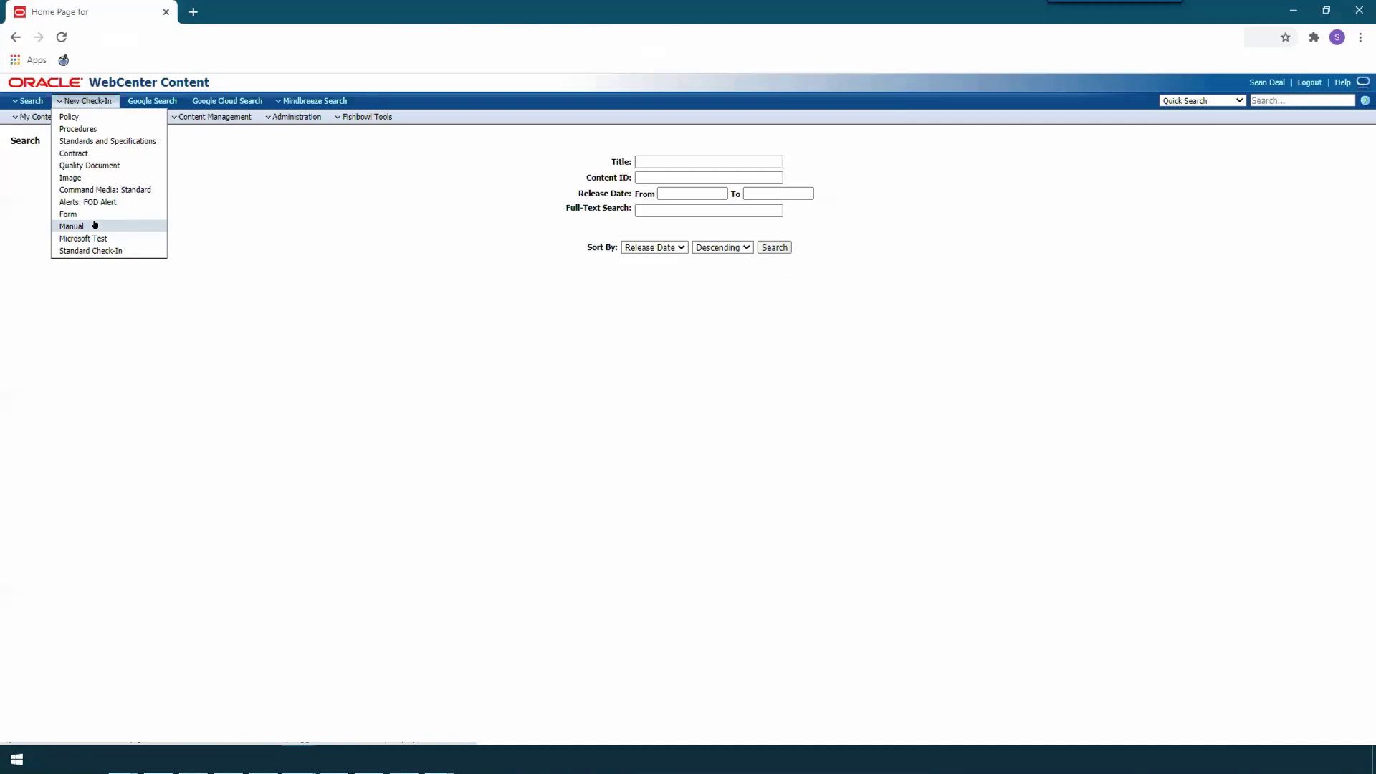
pyautogui.click(94, 225)
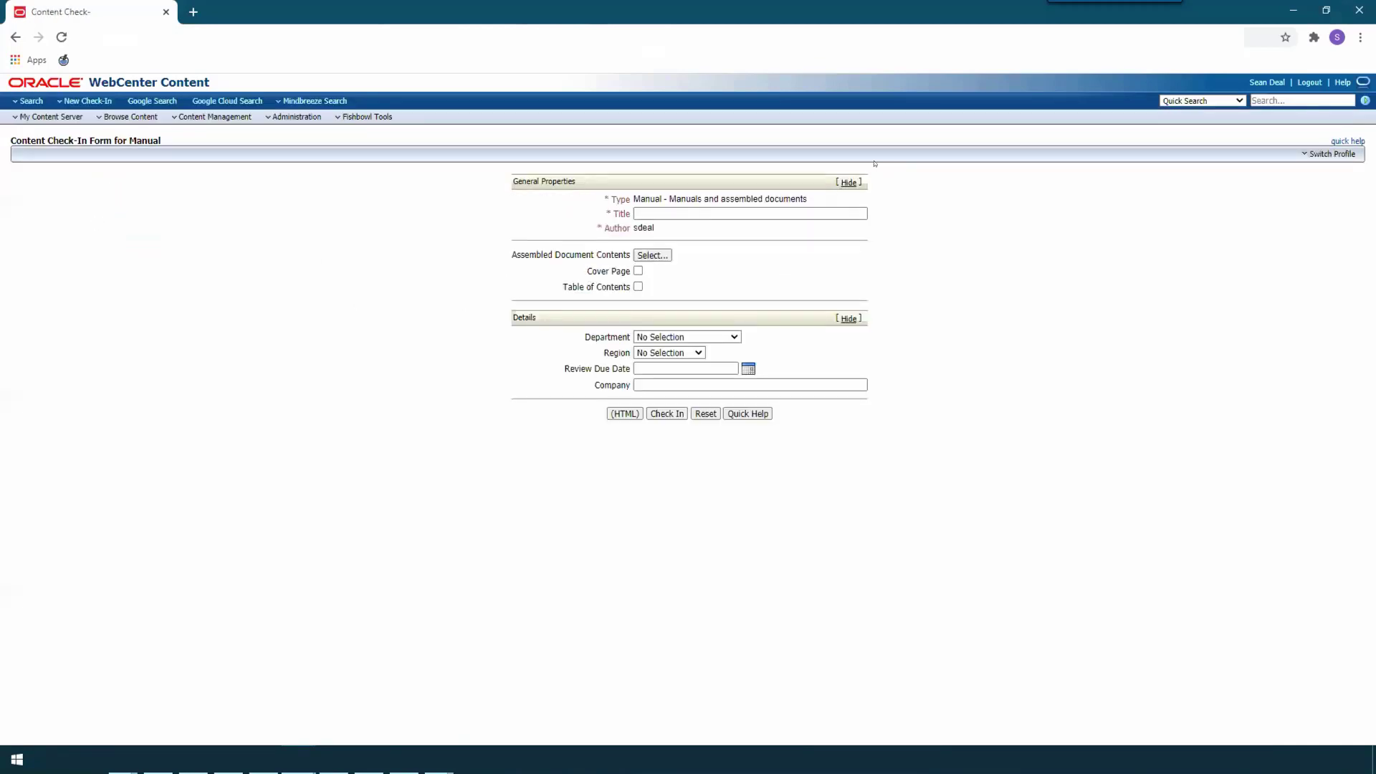
# Step: For the assembled document contents, search for documents matching "emergency response employee role"
pyautogui.click(653, 255)
pyautogui.moveTo(450, 14); pyautogui.dragTo(565, 65)
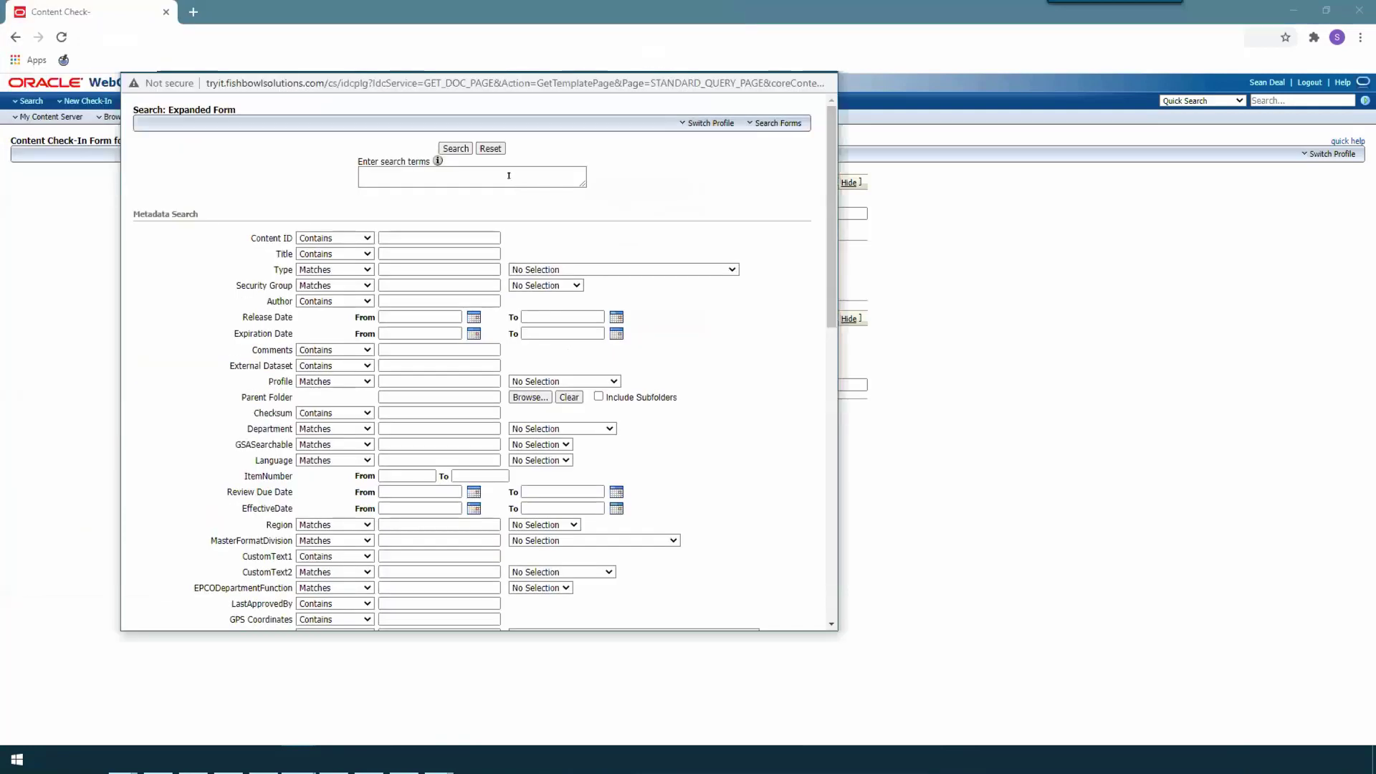
pyautogui.click(509, 175)
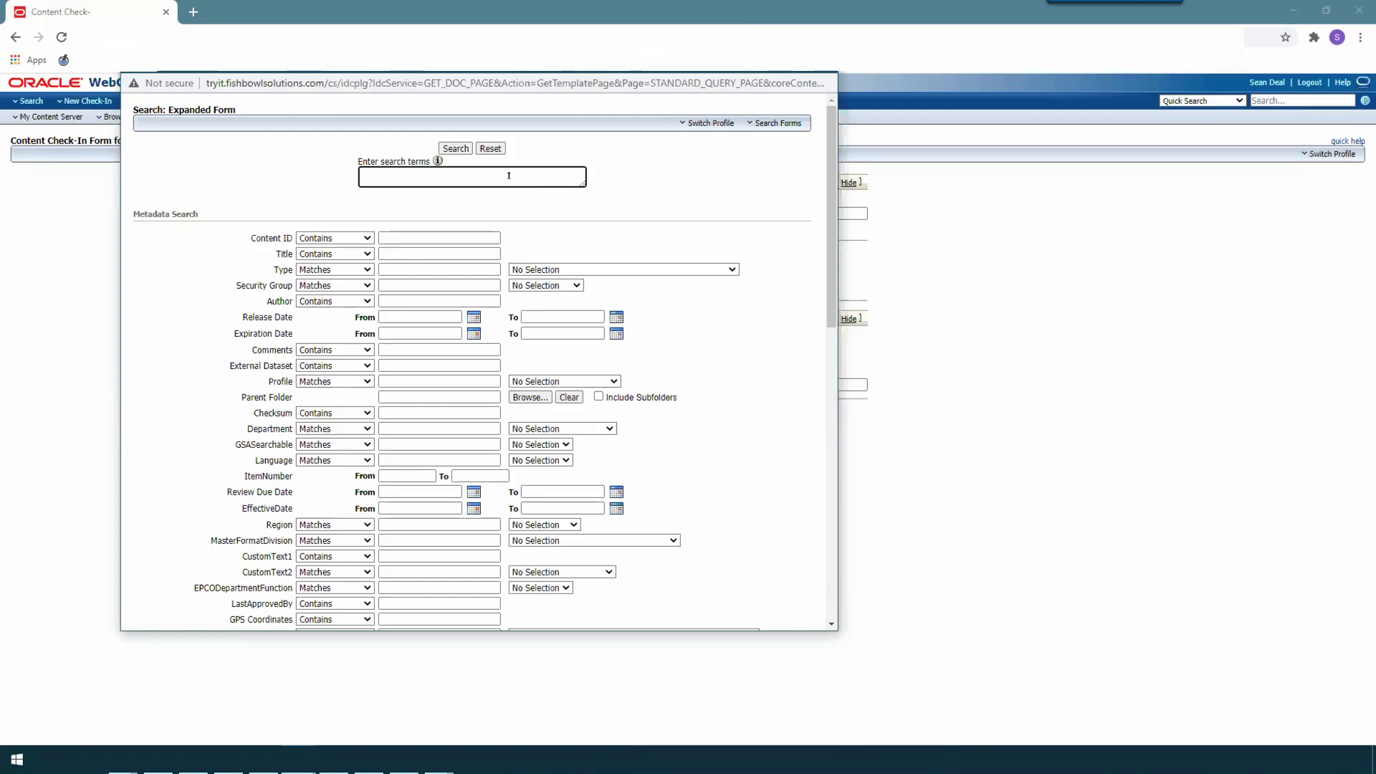
pyautogui.write('emergency response employee role')
pyautogui.click(456, 148)
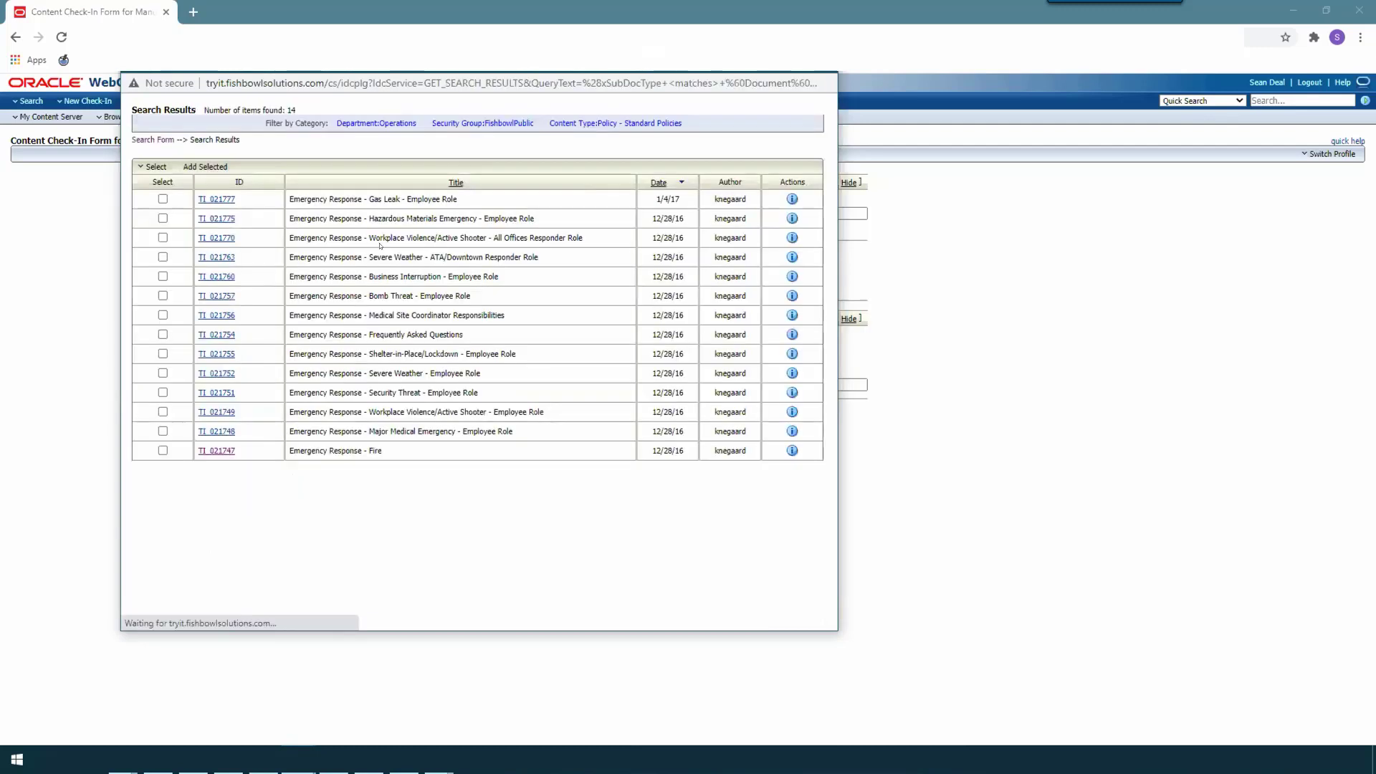
# Step: Select the employee-role Severe Weather and Security Threat documents, Frequently Asked Questions and Medical Site Coordinator Responsibilities in the results
pyautogui.click(163, 373)
pyautogui.click(163, 392)
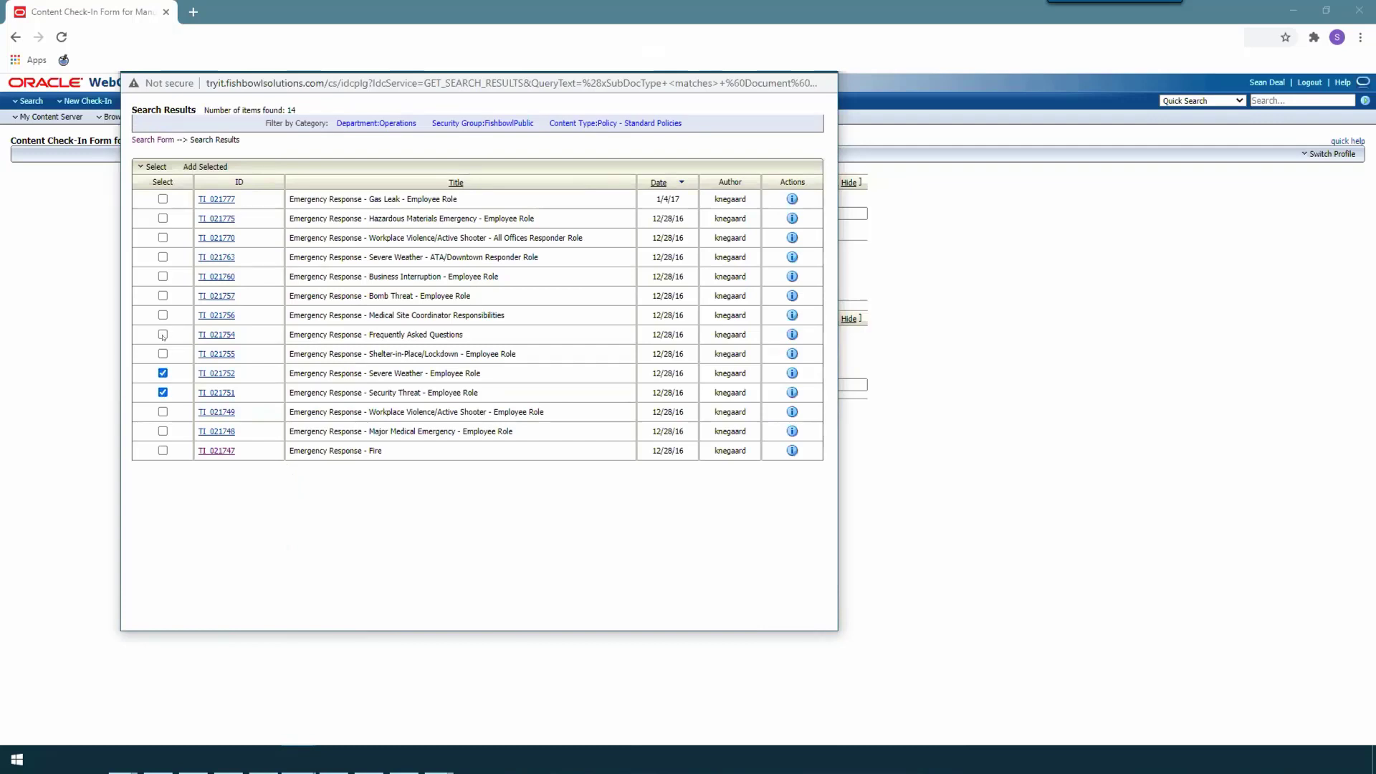
pyautogui.click(163, 335)
pyautogui.click(163, 315)
# Step: Add all found documents to the manual except Workplace Violence/Active Shooter - All Offices Responder Role
pyautogui.click(158, 166)
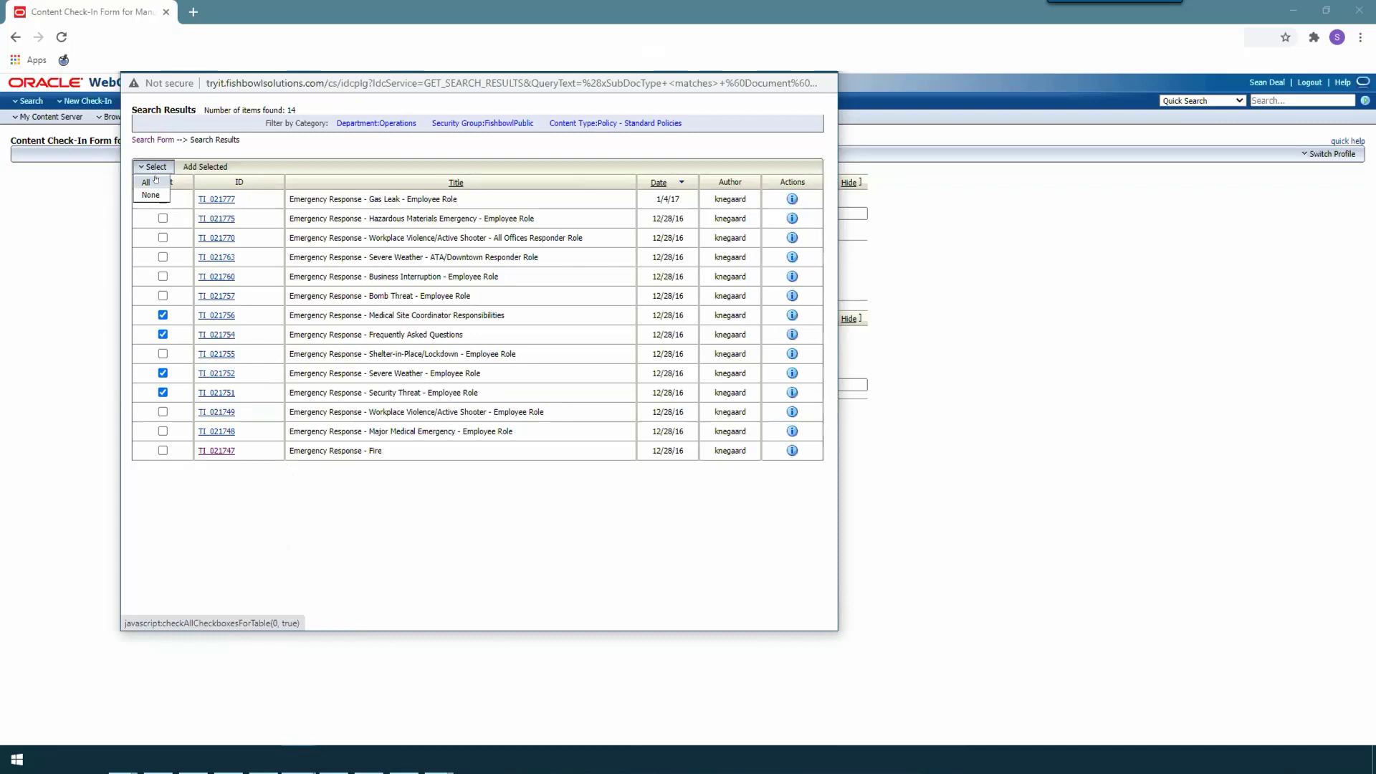
pyautogui.click(157, 179)
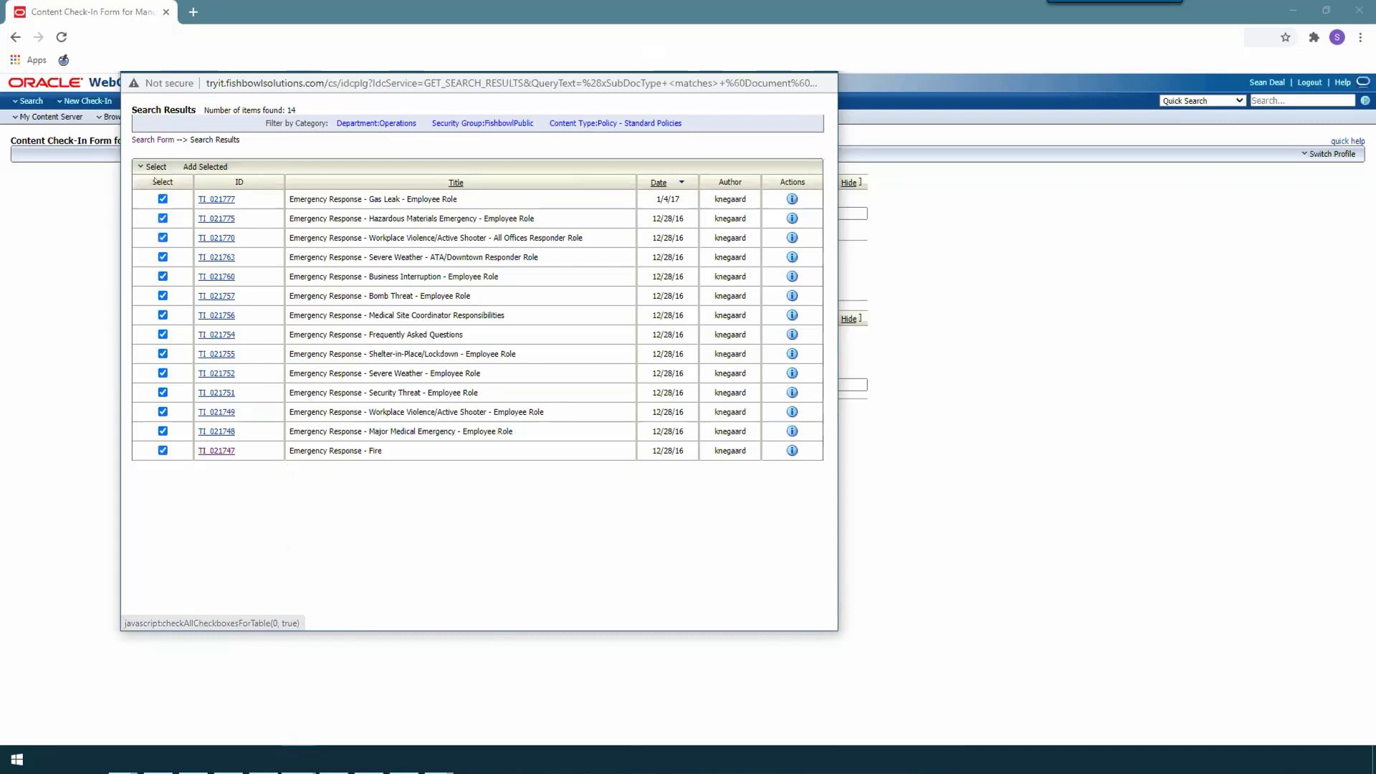
pyautogui.click(163, 237)
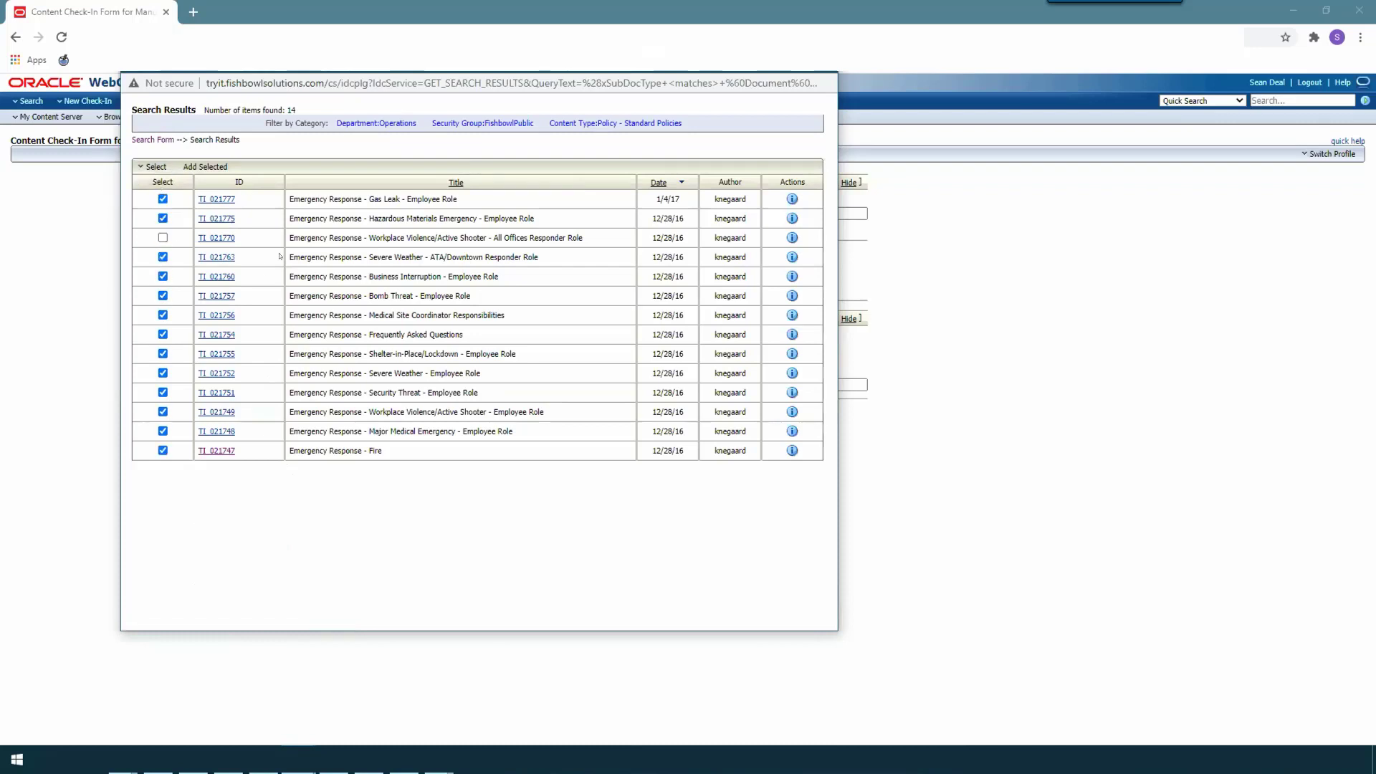
pyautogui.click(222, 167)
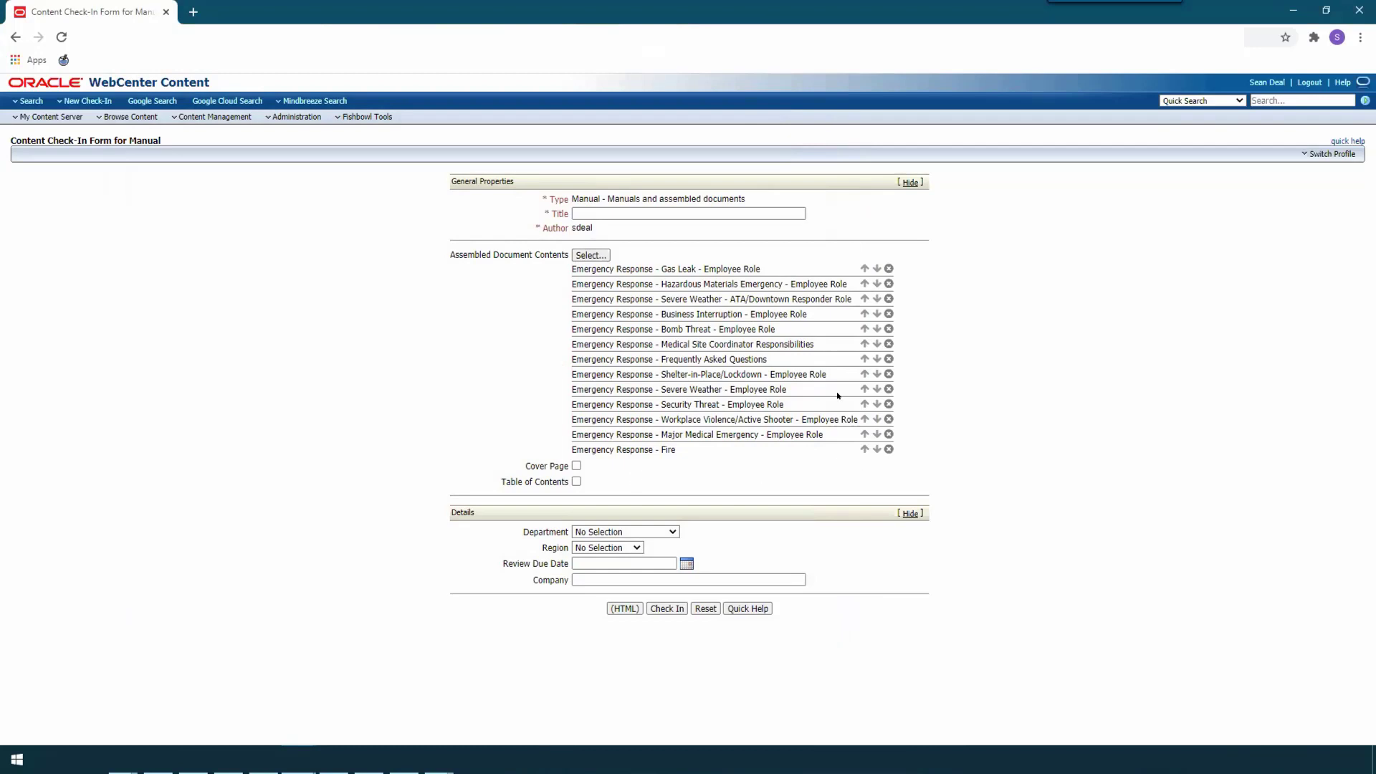
# Step: Move Emergency Response - Frequently Asked Questions to the start of the assembled document contents
pyautogui.click(864, 359)
pyautogui.click(864, 344)
pyautogui.click(864, 329)
pyautogui.click(864, 314)
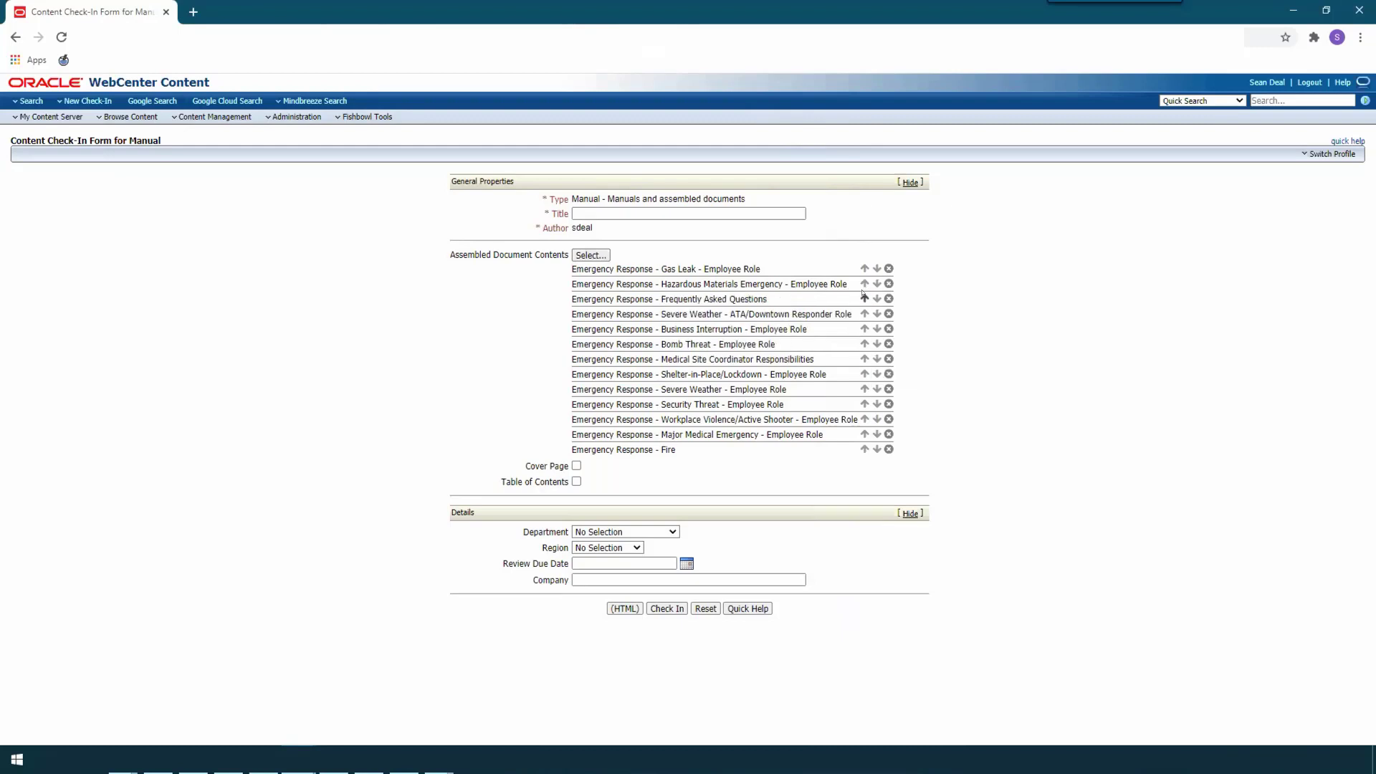
pyautogui.click(864, 298)
pyautogui.click(864, 283)
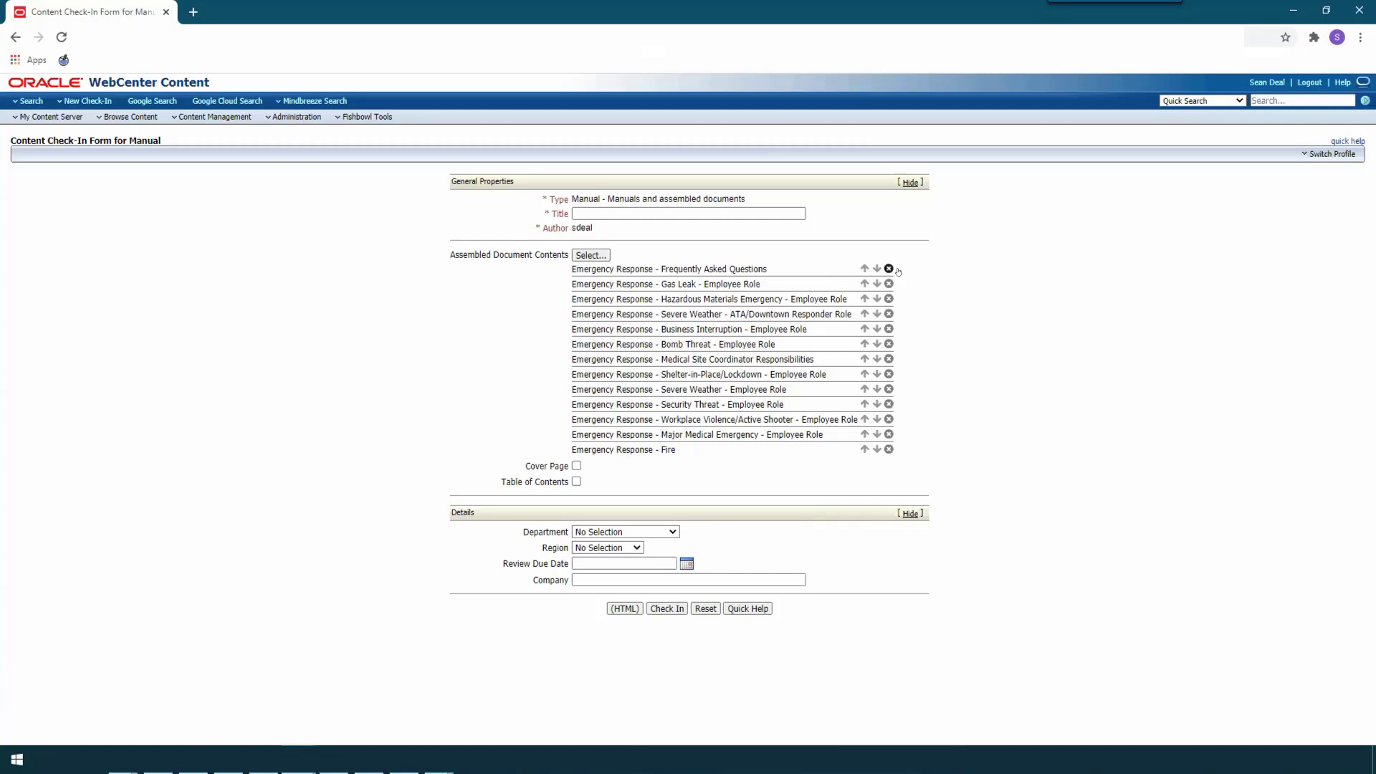
# Step: Remove Severe Weather - ATA/Downtown Responder Role from the contents and include a cover page and table of contents
pyautogui.click(888, 314)
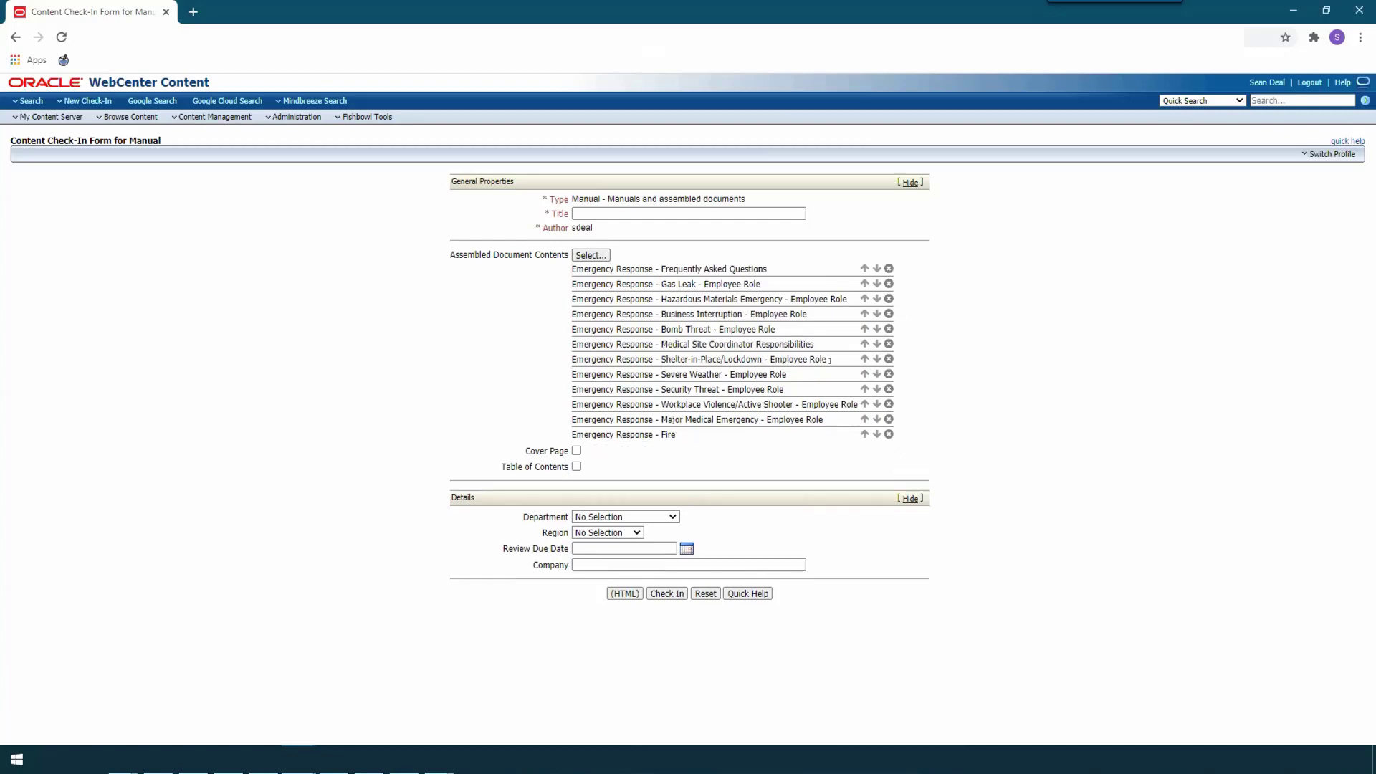
pyautogui.click(576, 451)
pyautogui.click(576, 466)
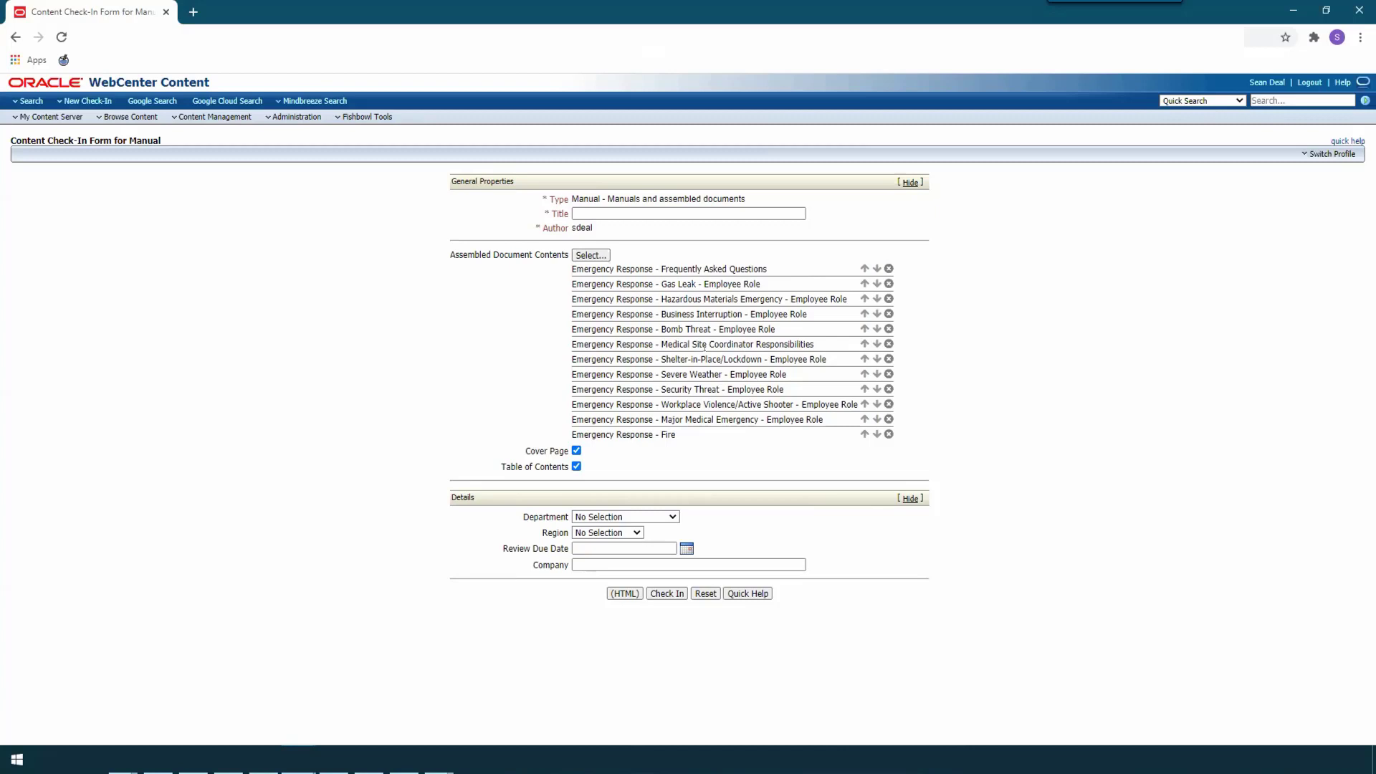
# Step: Title the new manual "Emergency Response Manual"
pyautogui.click(645, 206)
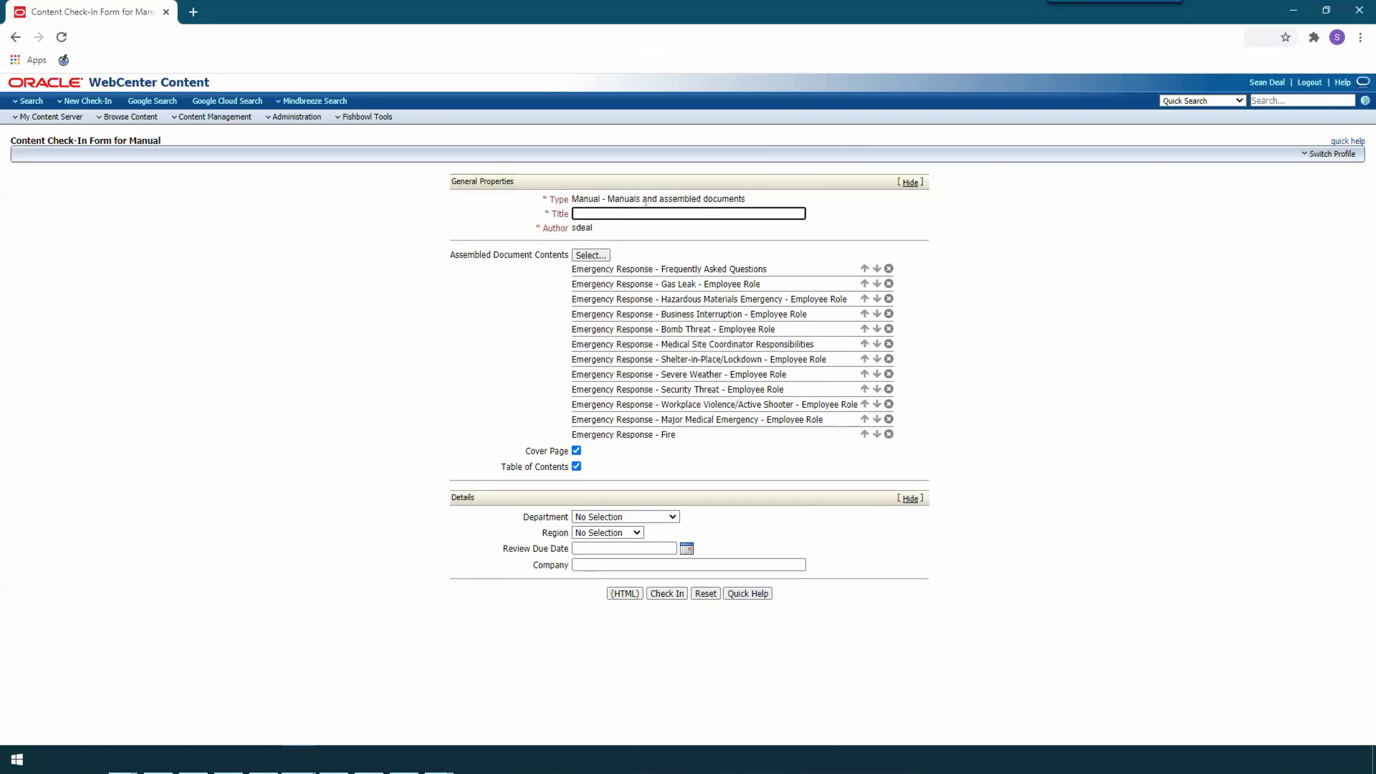
pyautogui.write('Emergency Response Manual')
# Step: Set the department to Operations and the region to North America, and check in the manual
pyautogui.click(613, 516)
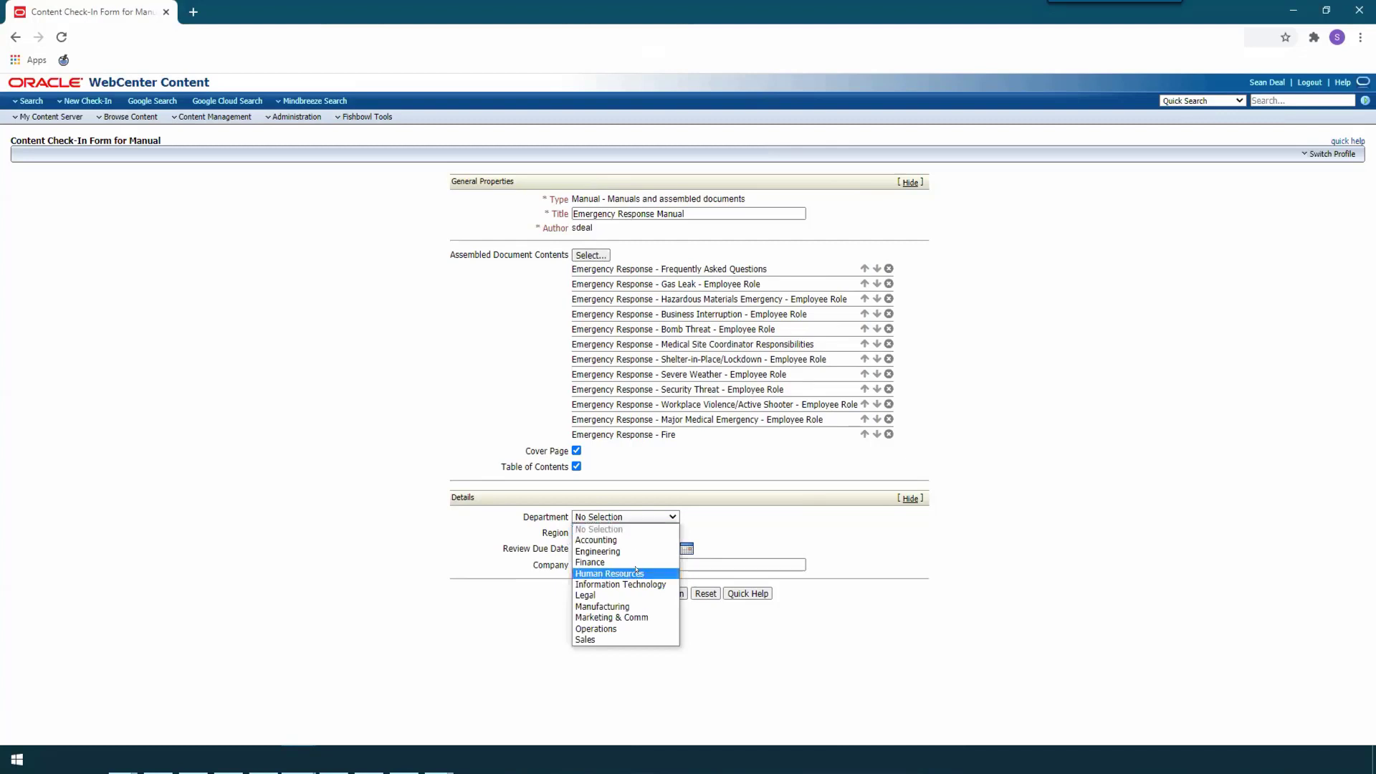
pyautogui.click(632, 628)
pyautogui.click(608, 532)
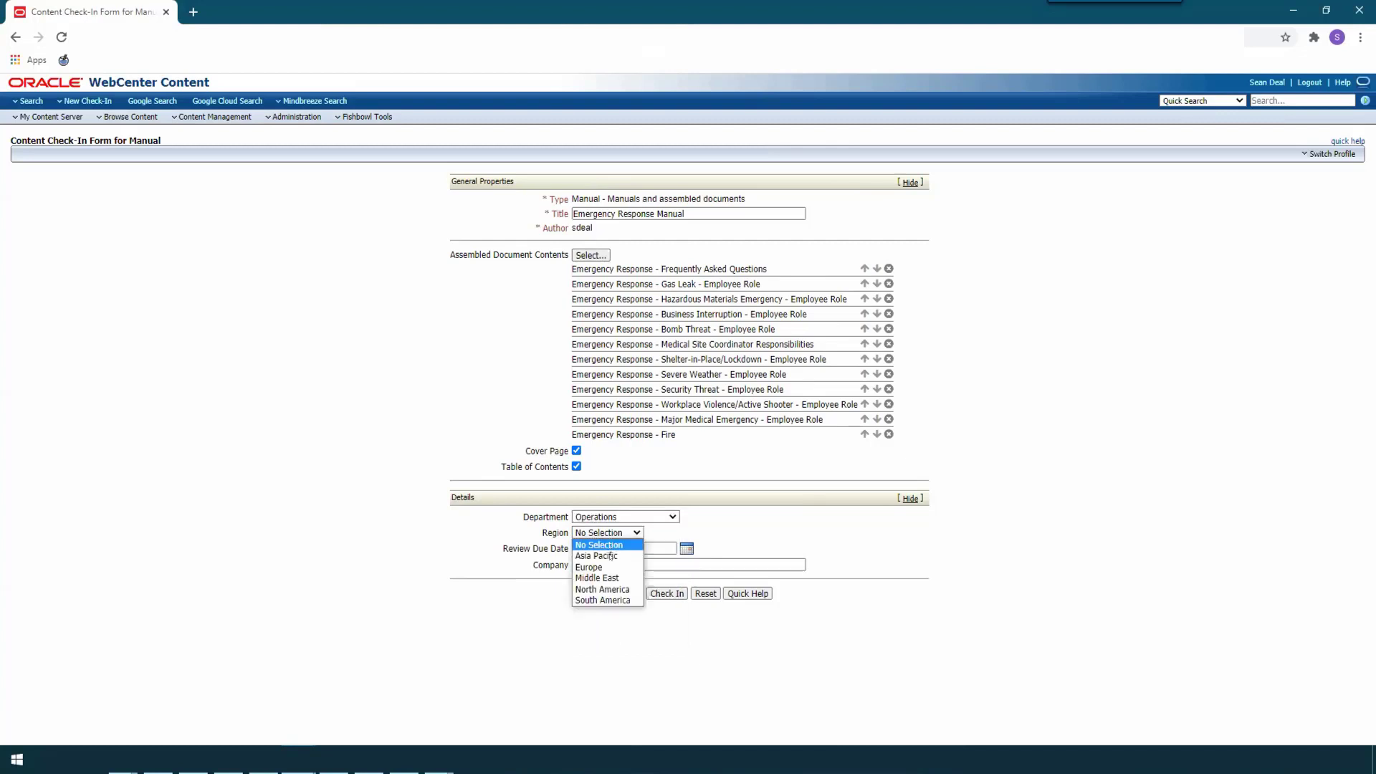
pyautogui.click(610, 589)
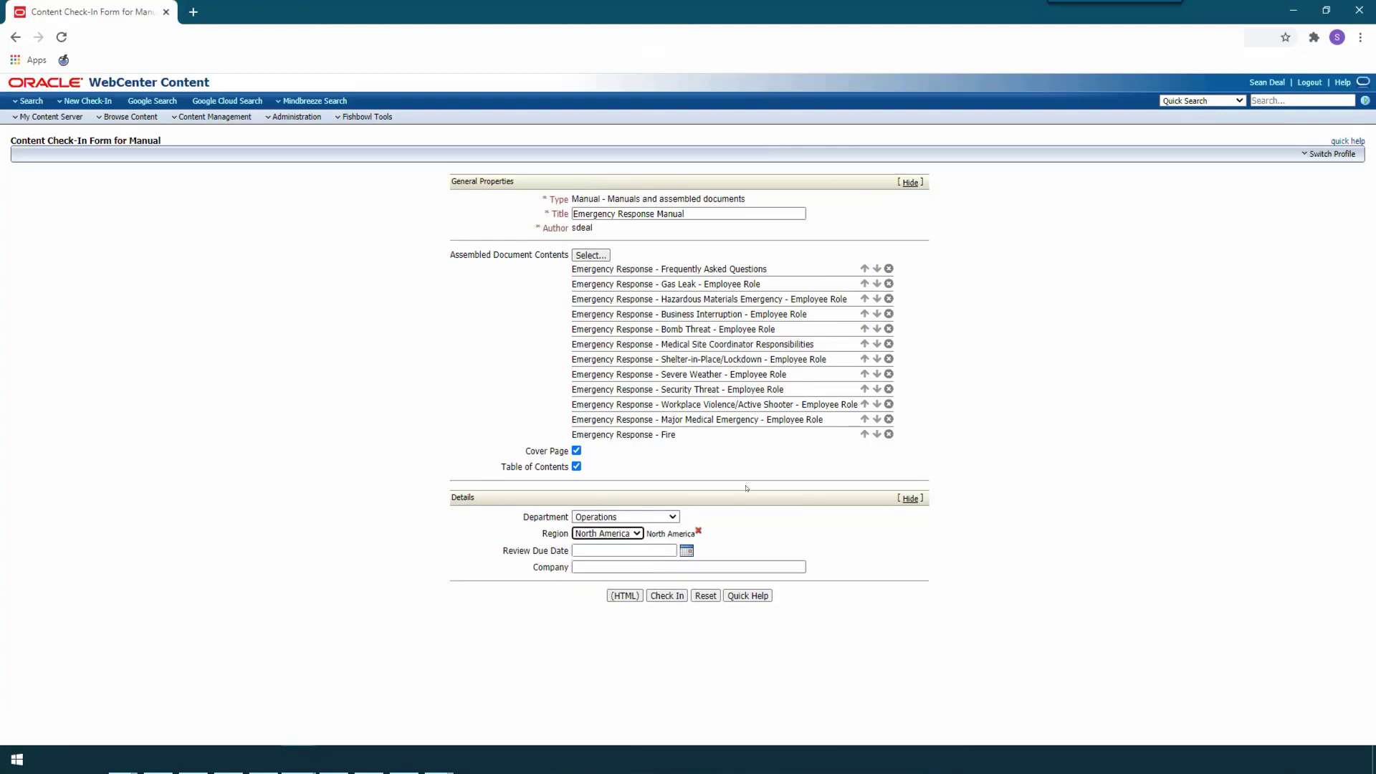
pyautogui.click(667, 596)
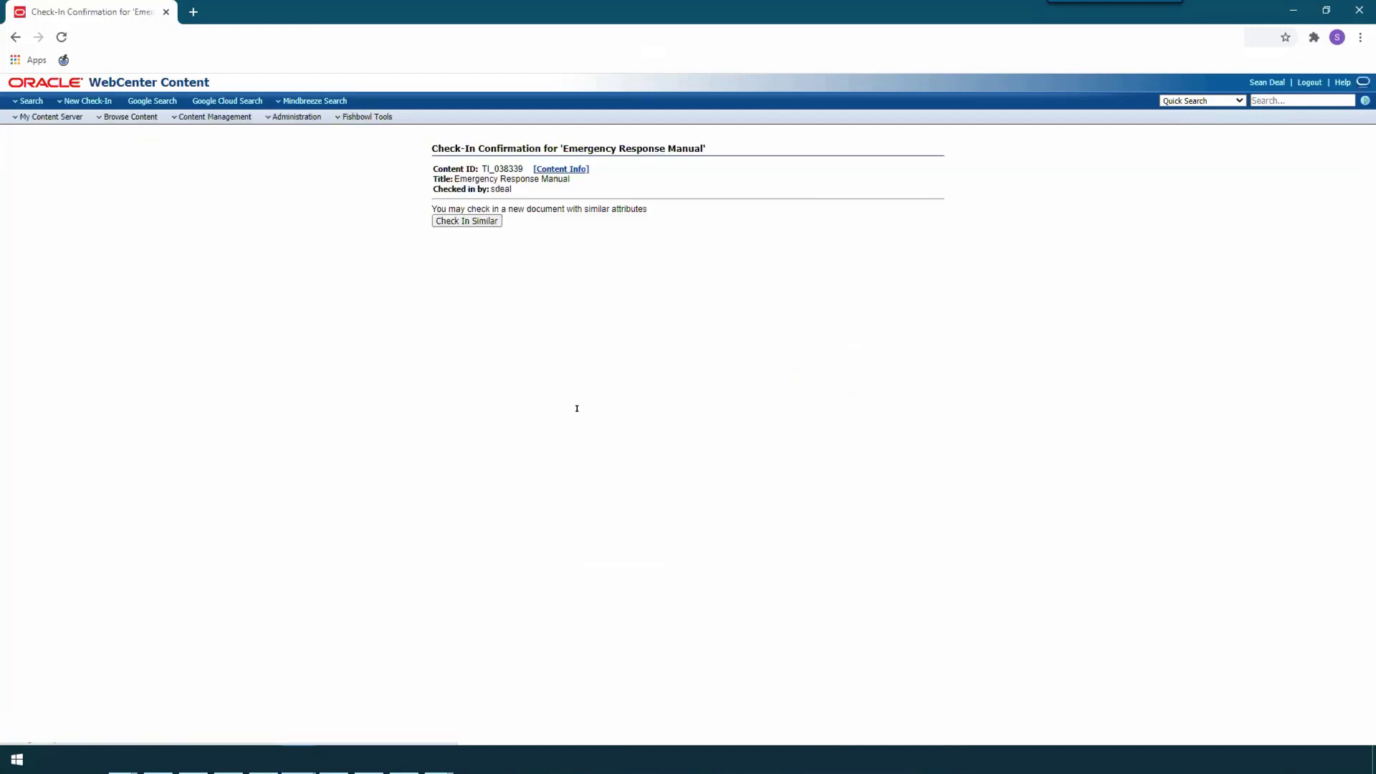
# Step: Open the checked-in manual's native PDF from its content information and examine the cover page
pyautogui.click(580, 168)
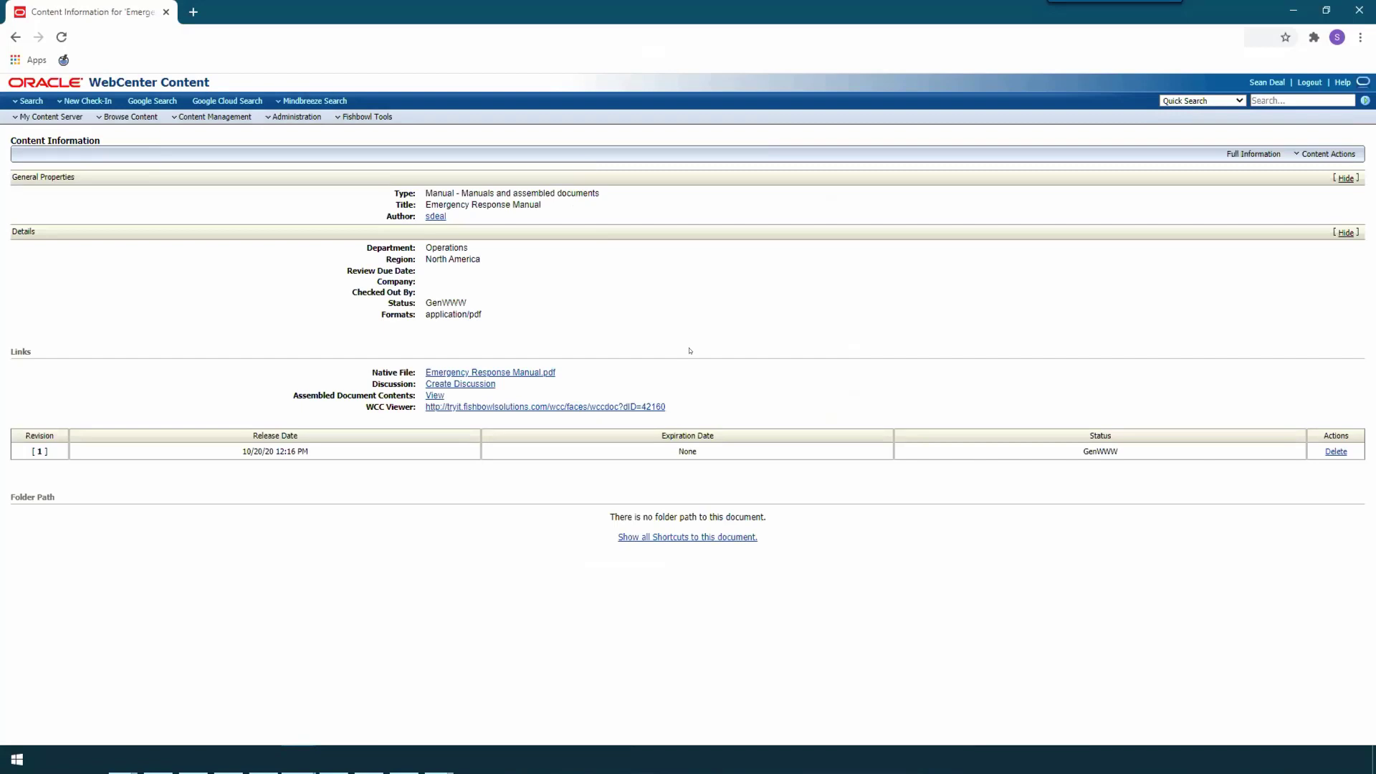
pyautogui.click(539, 372)
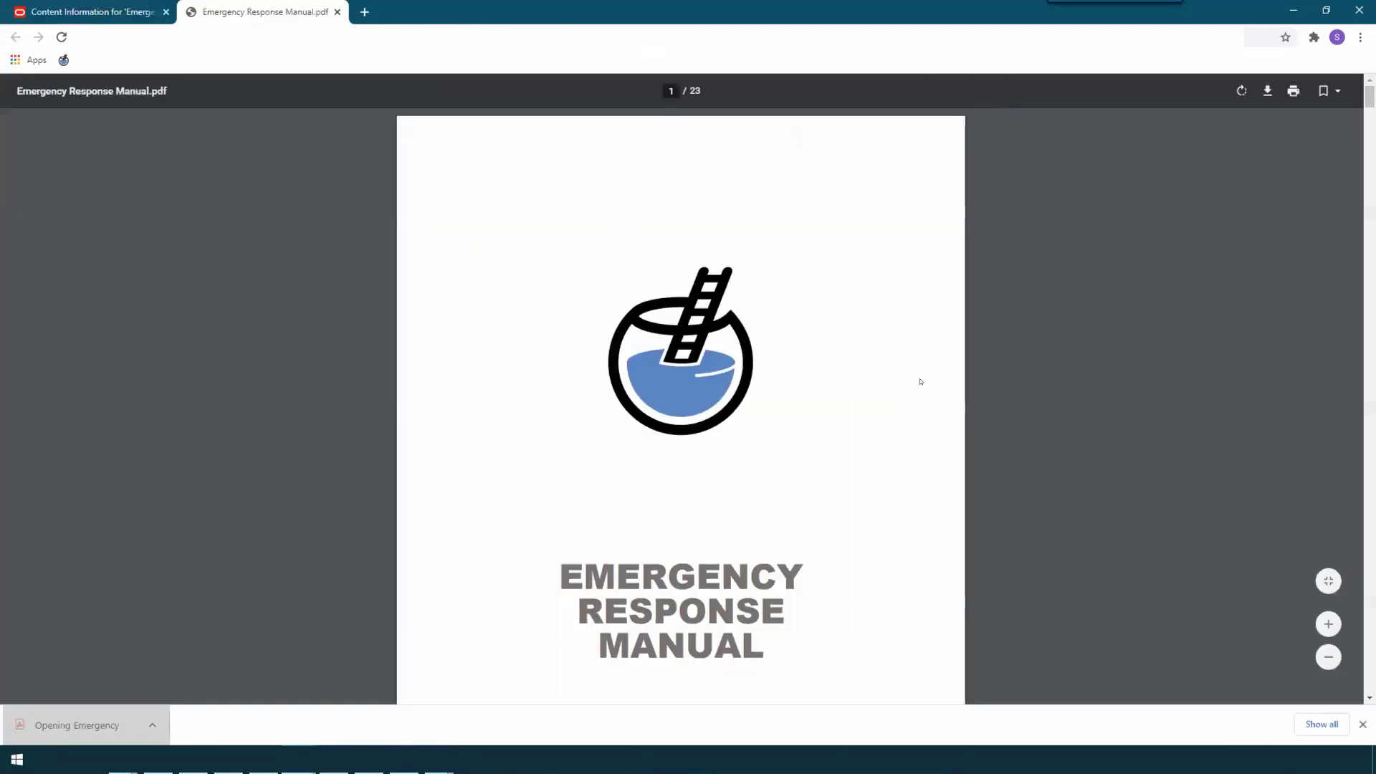
pyautogui.scroll(-1, 847, 325)
pyautogui.scroll(1, 841, 497)
pyautogui.scroll(-1, 783, 418)
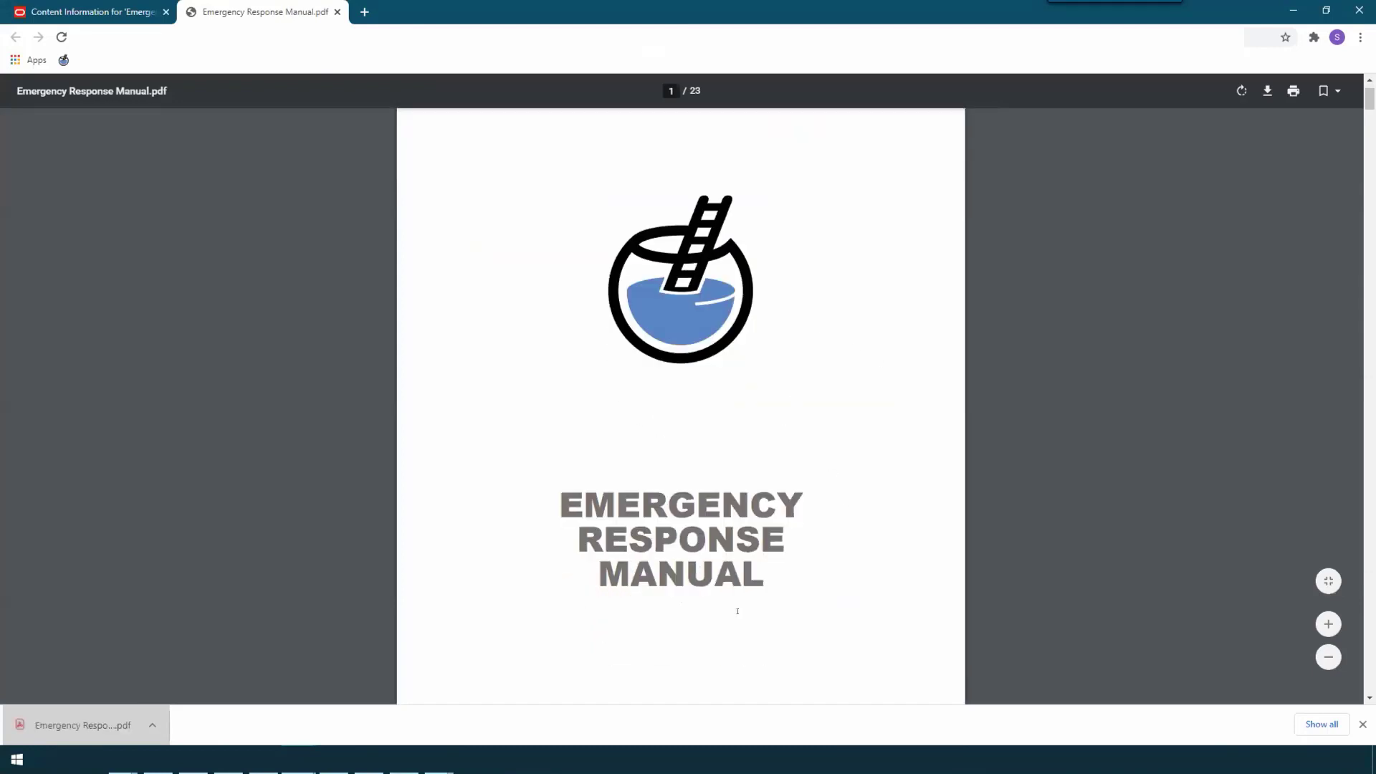
pyautogui.scroll(-2, 685, 589)
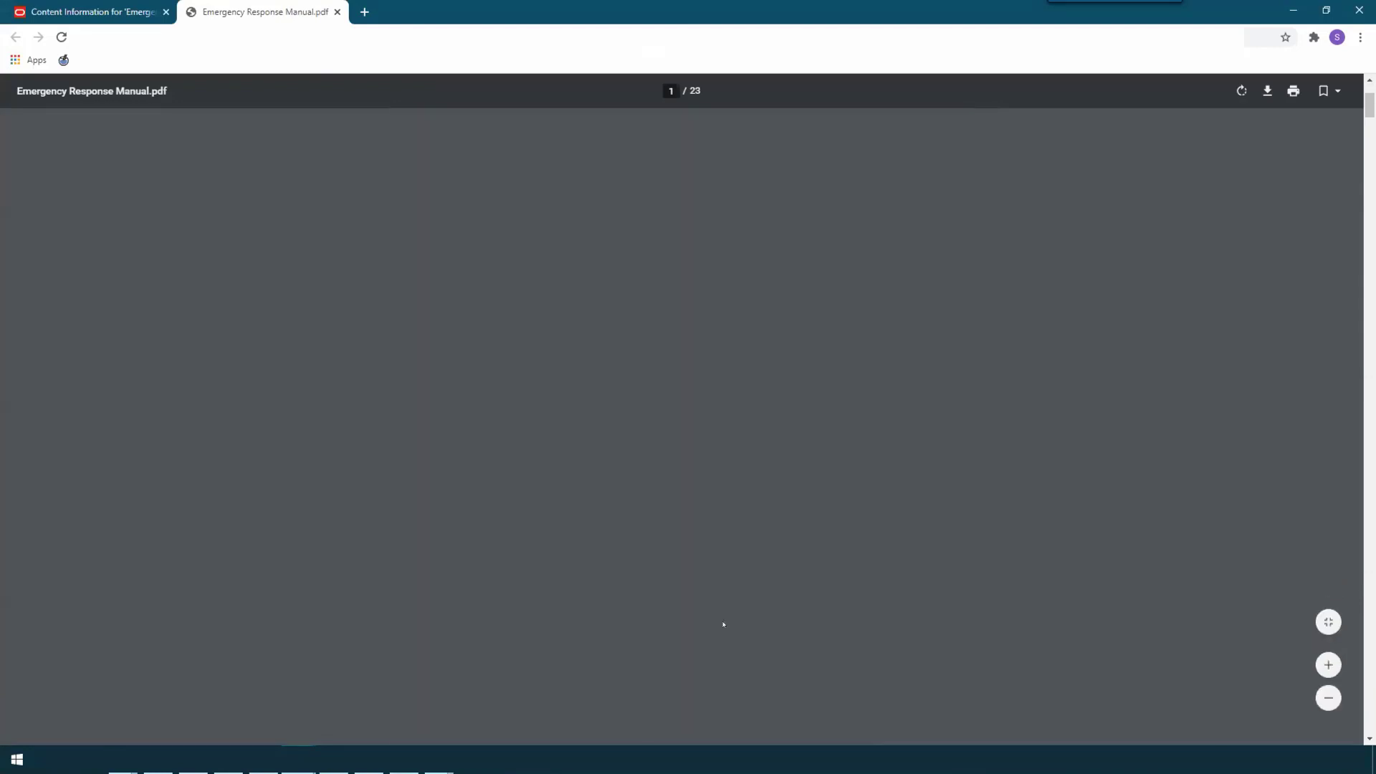
pyautogui.scroll(1, 859, 609)
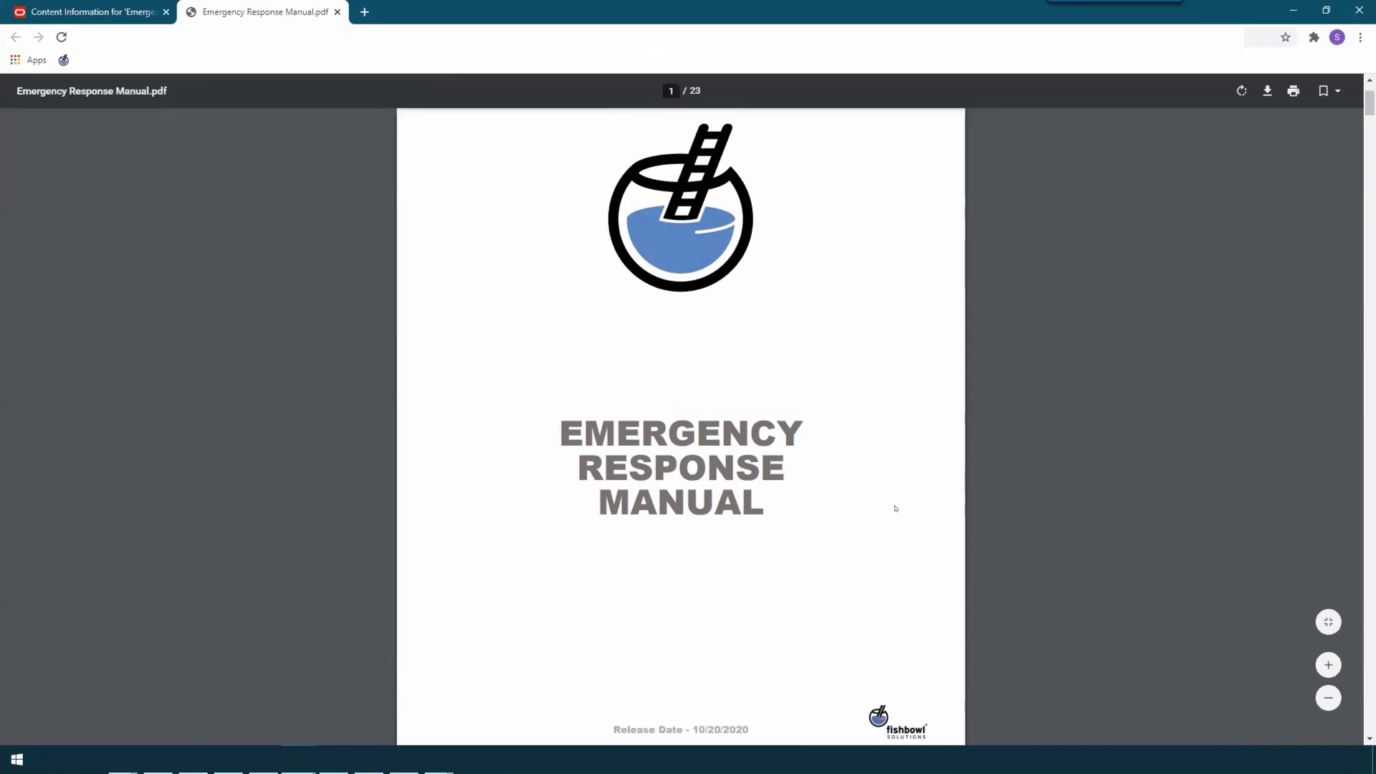
# Step: Review the PDF's table of contents, follow its Fire entry to that section, and close the PDF
pyautogui.scroll(-8, 886, 458)
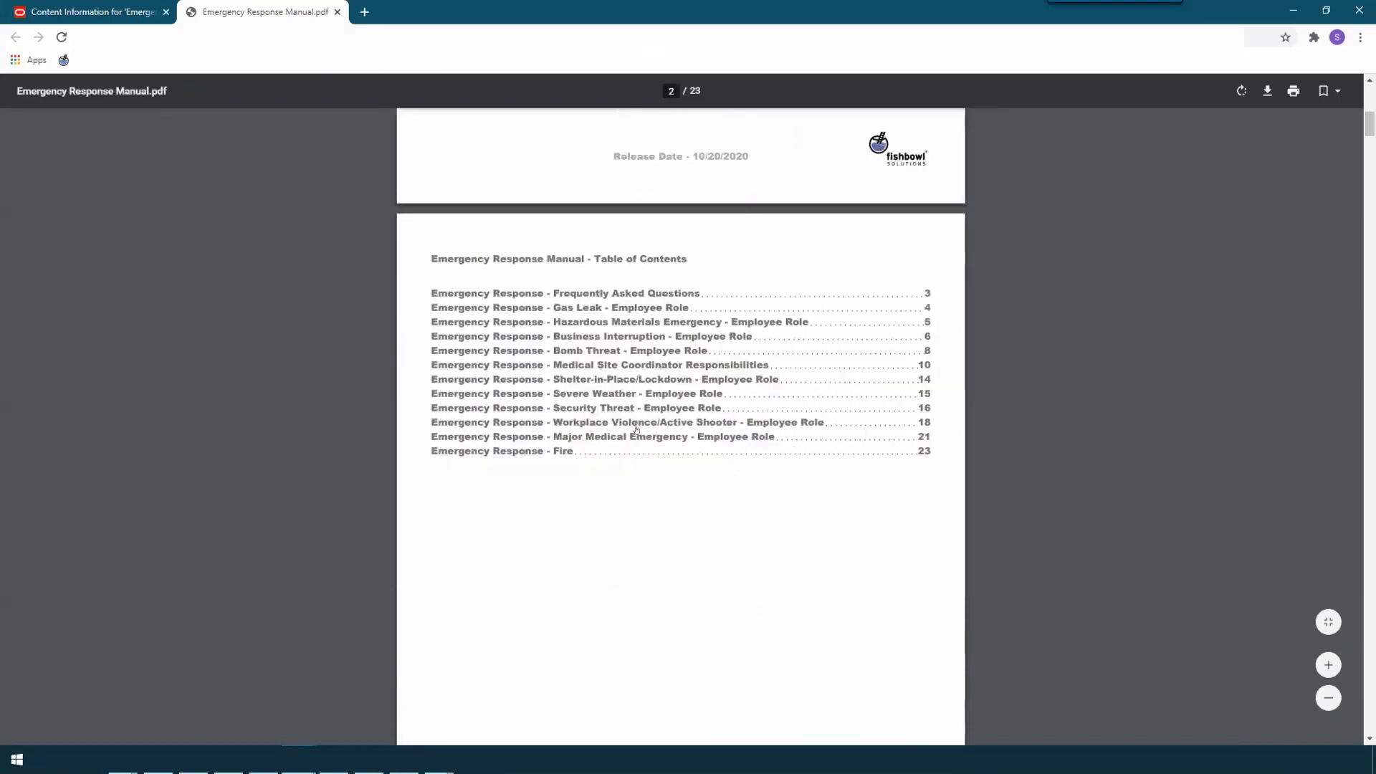
pyautogui.scroll(-1, 681, 361)
pyautogui.scroll(1, 684, 352)
pyautogui.click(559, 452)
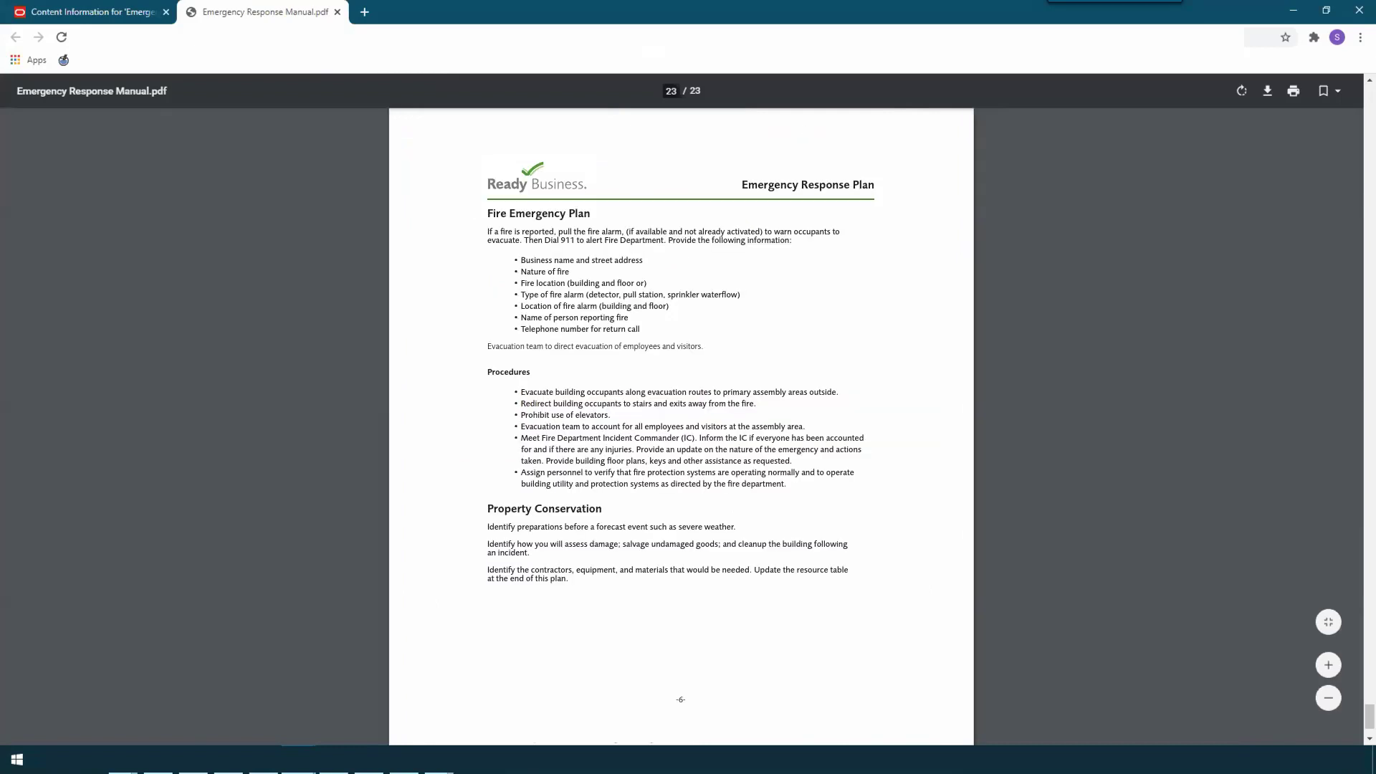
pyautogui.click(337, 12)
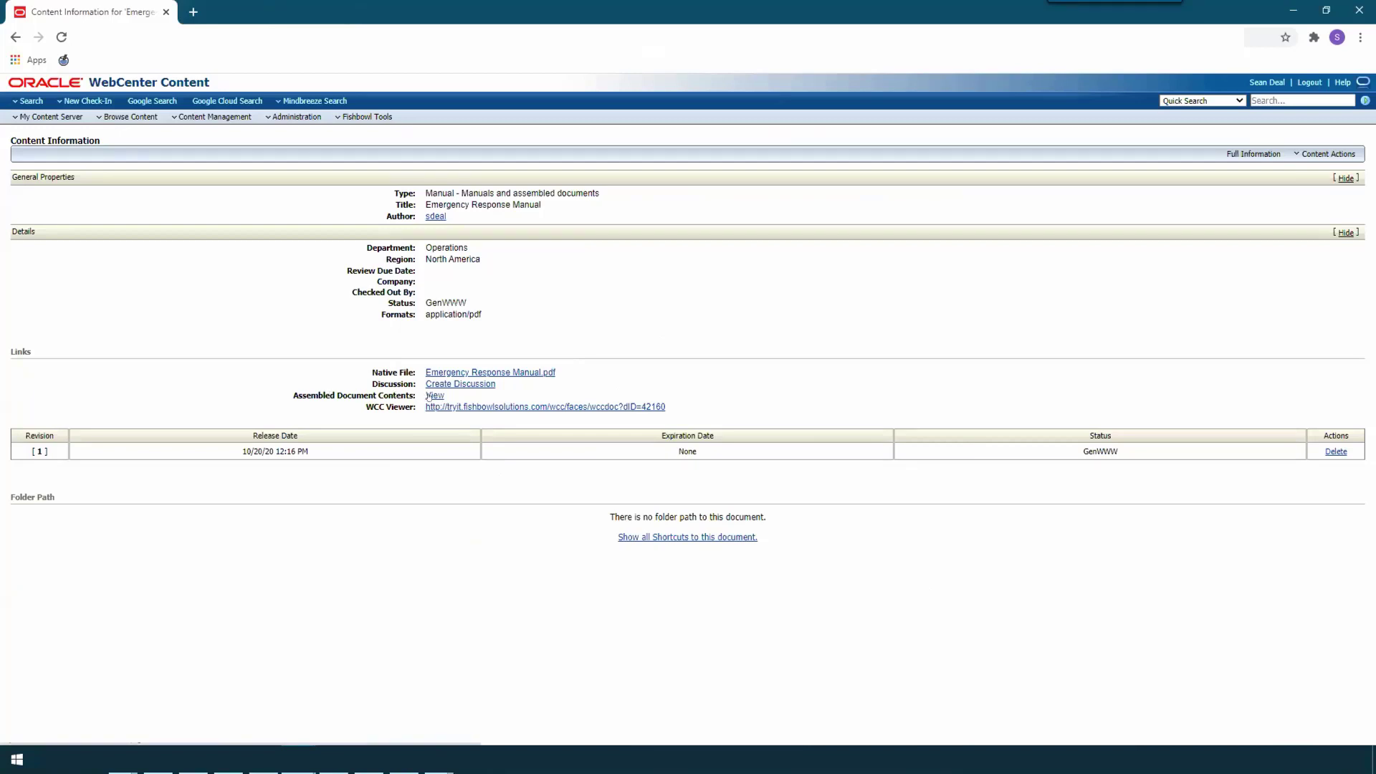
# Step: Find Emergency Response Overview by searching "emergency response overview" and add it to the manual's assembled document contents
pyautogui.click(1344, 156)
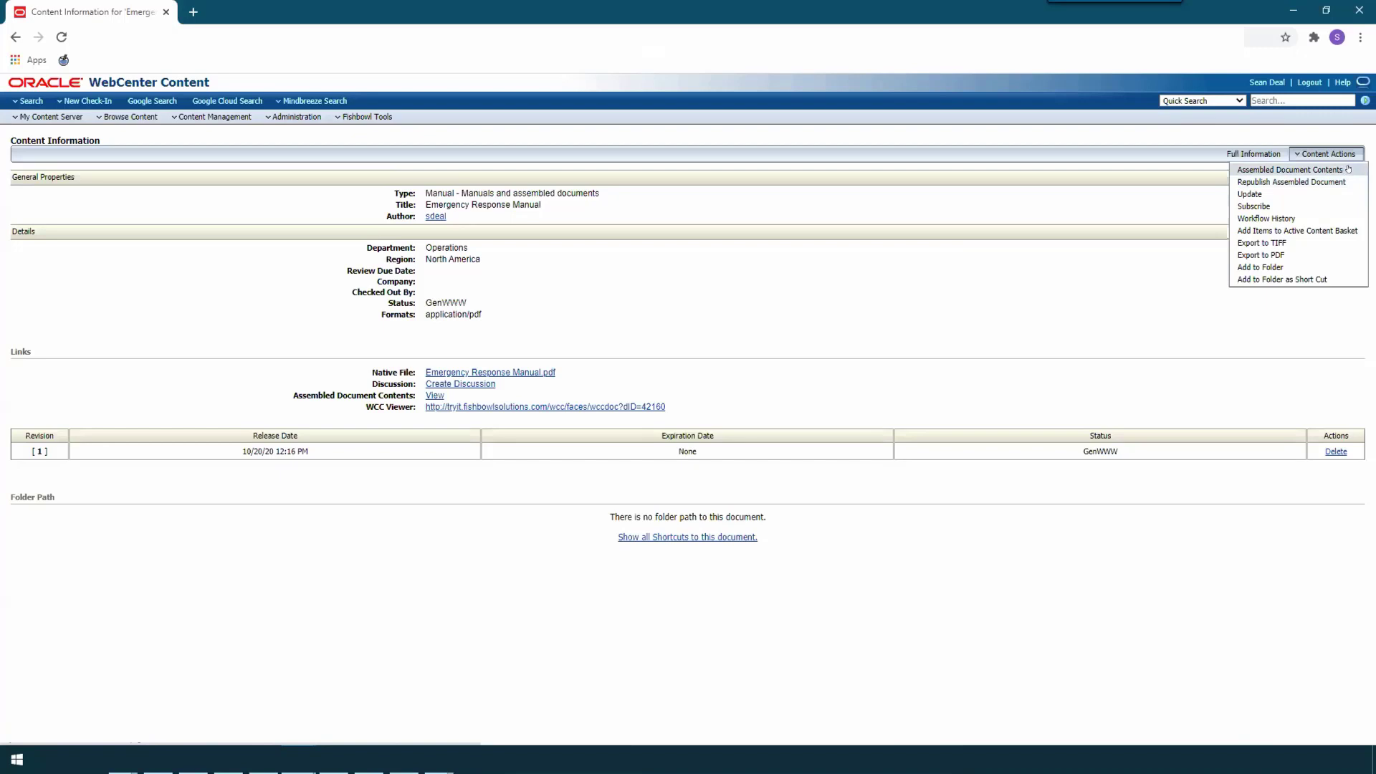
pyautogui.click(1348, 169)
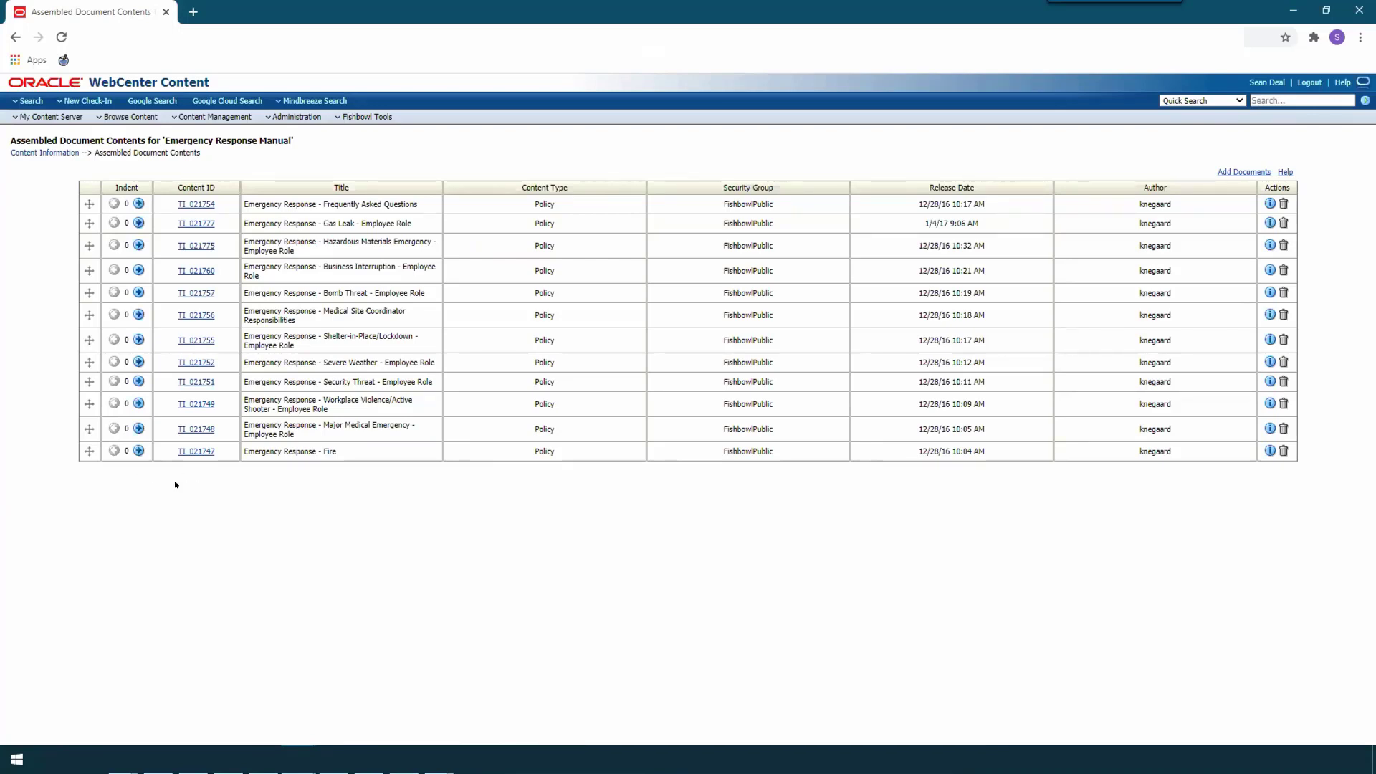
pyautogui.click(1245, 174)
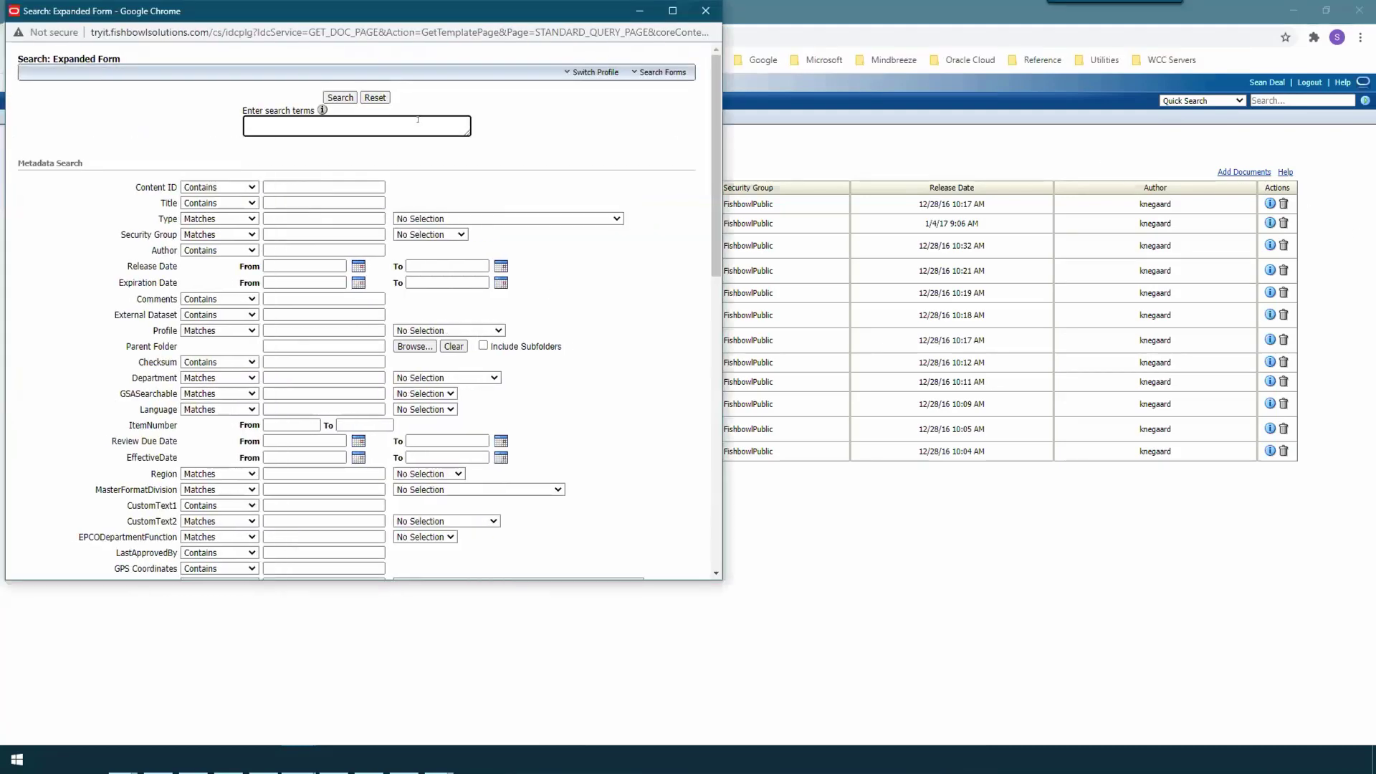
pyautogui.write('emergency res')
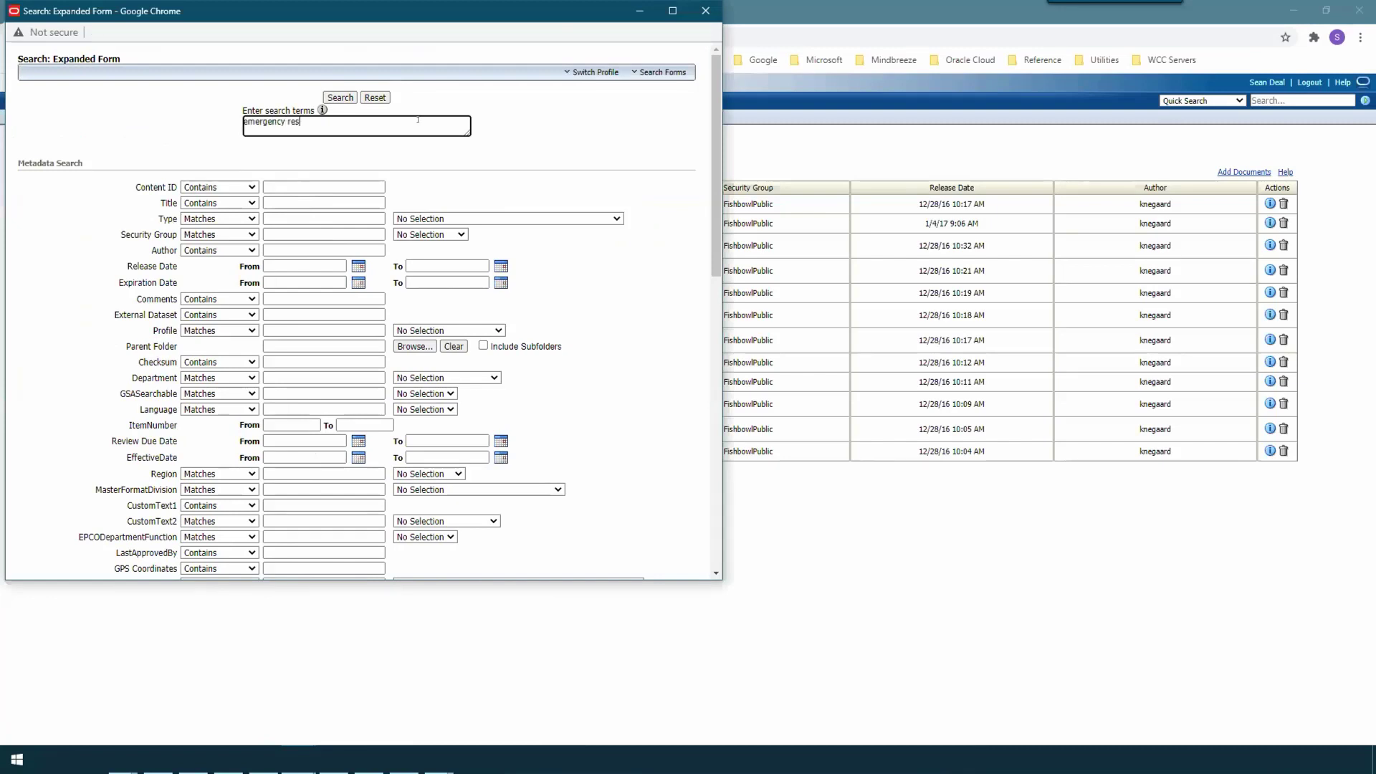
pyautogui.write('ponse overview')
pyautogui.press('Return')
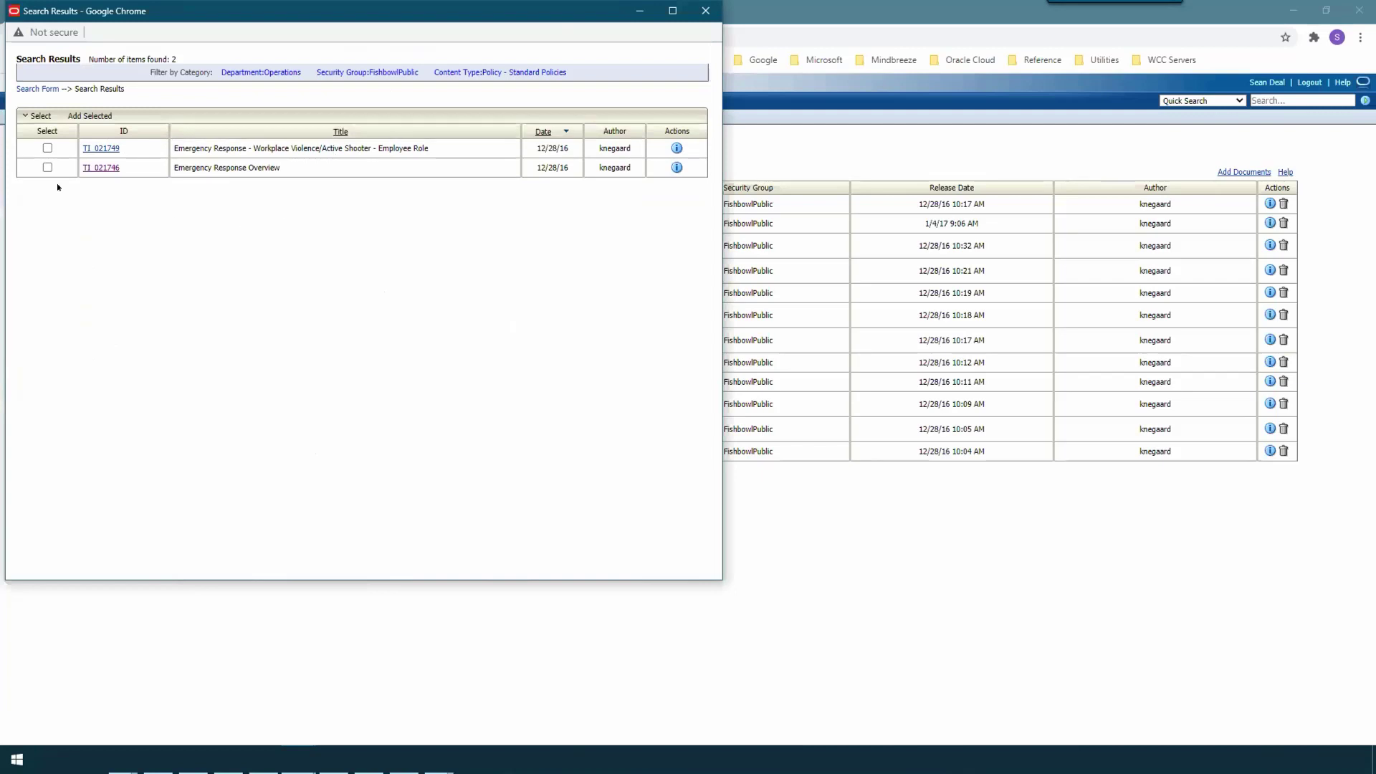
pyautogui.click(47, 167)
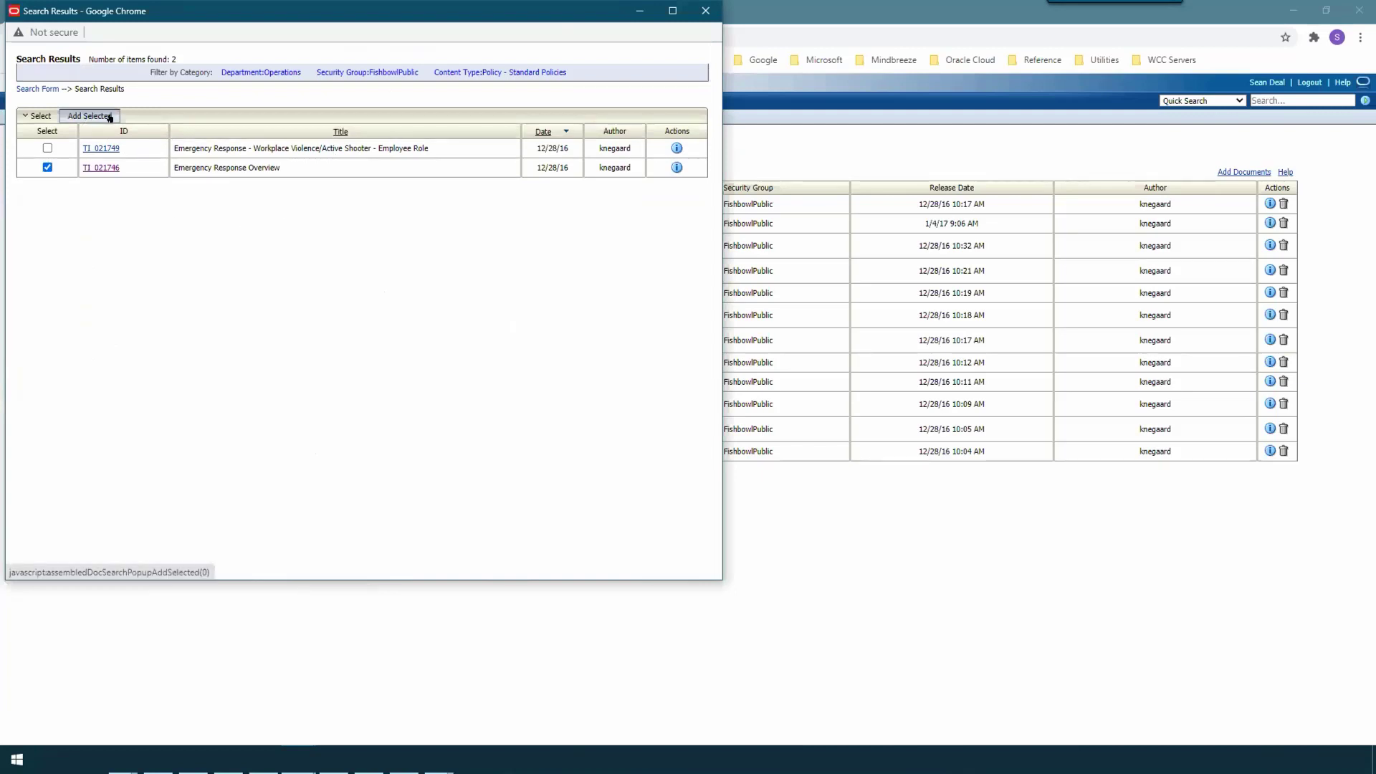
pyautogui.click(109, 117)
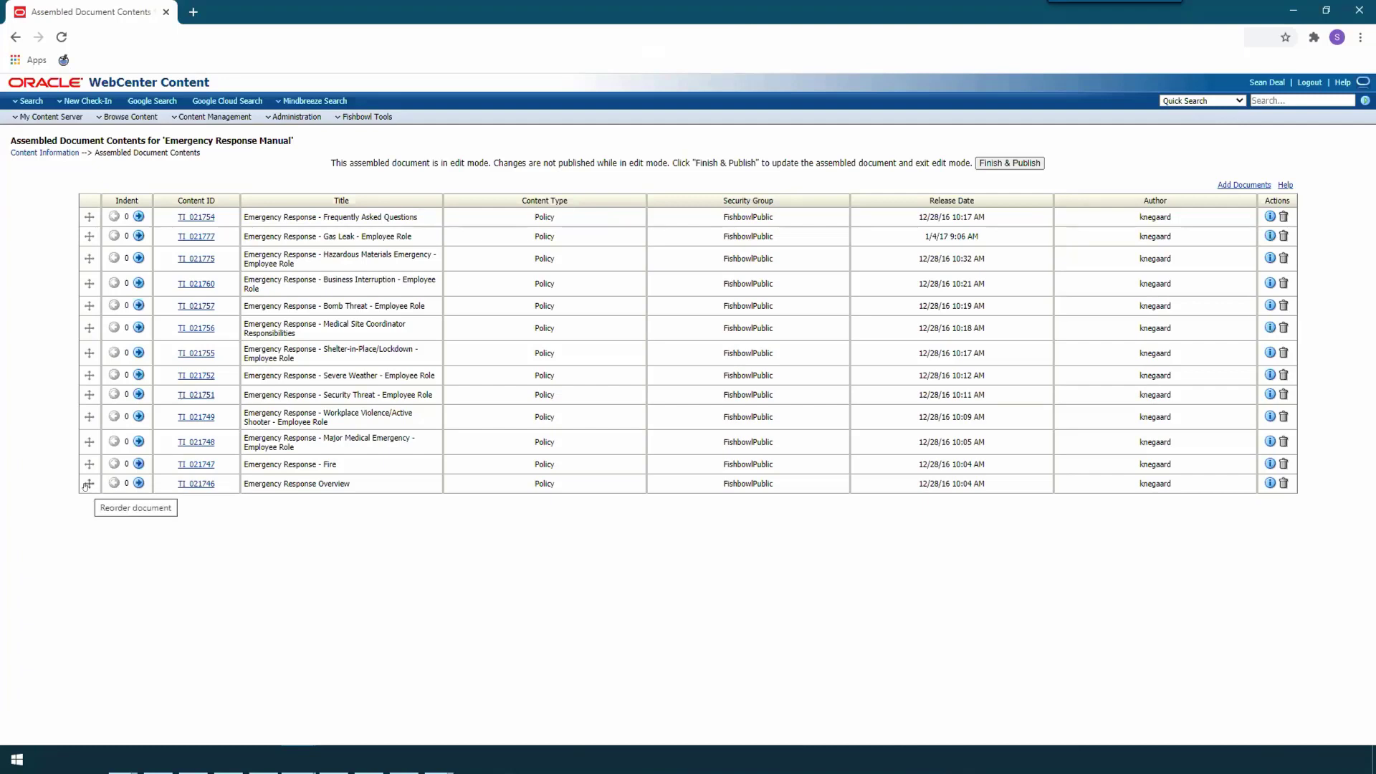
# Step: Move Emergency Response Overview to the start of the contents and indent Frequently Asked Questions one level beneath it
pyautogui.moveTo(86, 486); pyautogui.dragTo(87, 212)
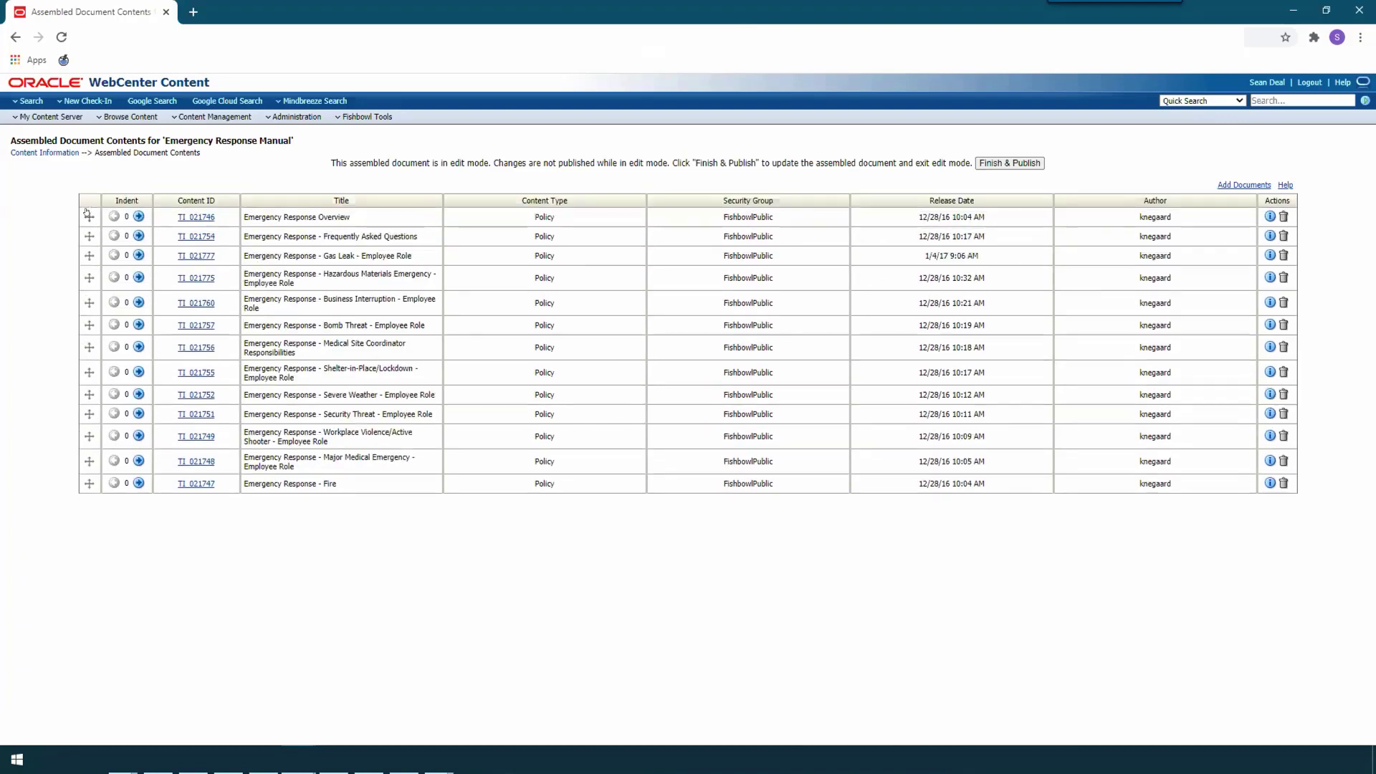
pyautogui.click(134, 237)
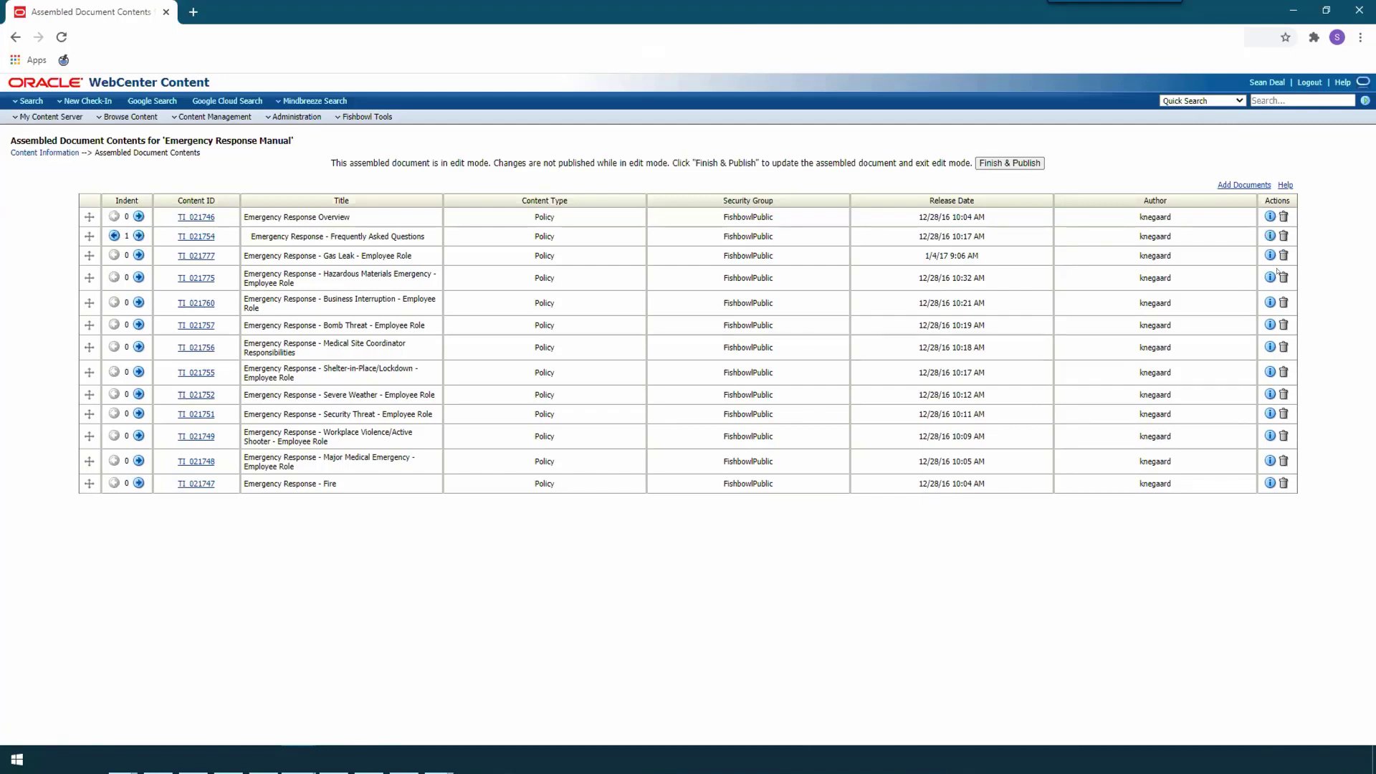
# Step: Remove the Medical Site Coordinator Responsibilities policy from the manual's assembled document contents
pyautogui.click(1281, 348)
pyautogui.click(760, 144)
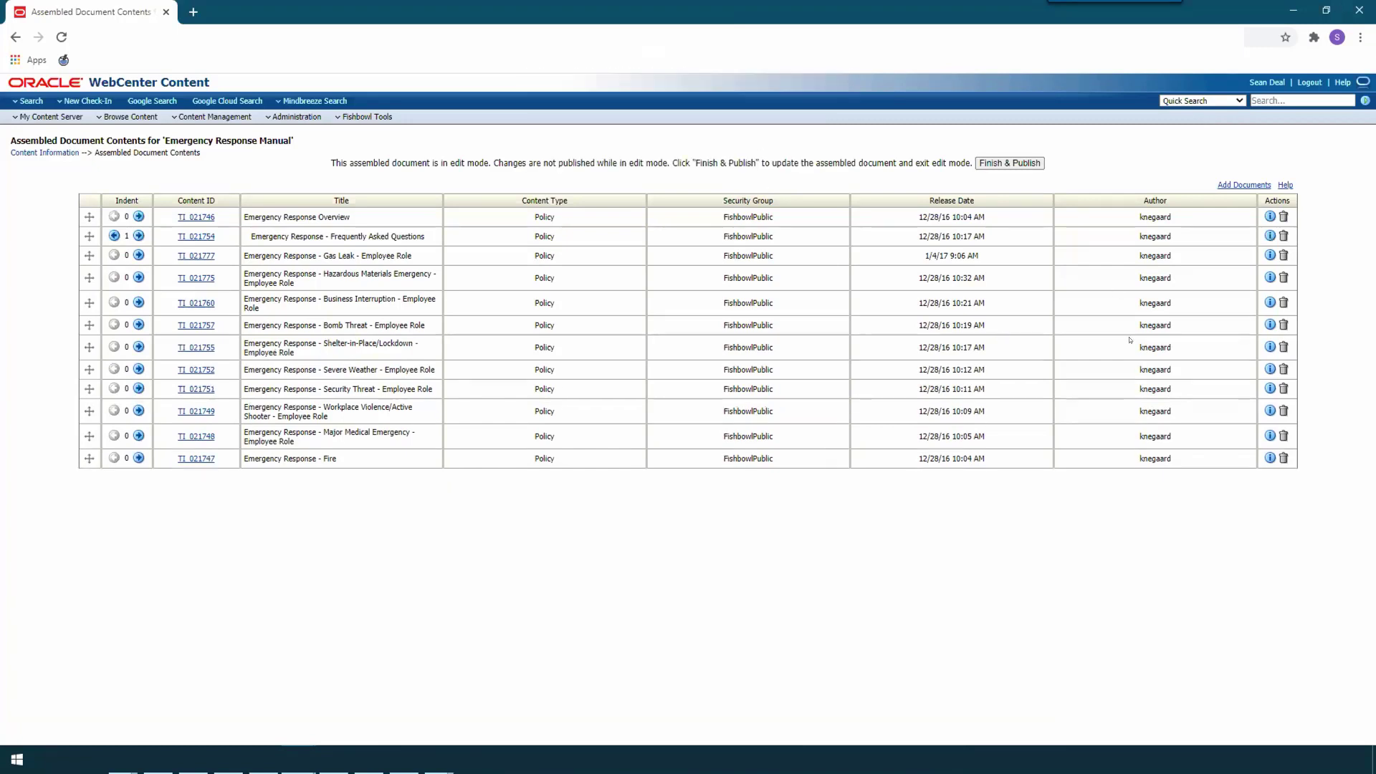
# Step: Open the content information for Frequently Asked Questions and show all revisions of the assembled documents that include it
pyautogui.click(1268, 235)
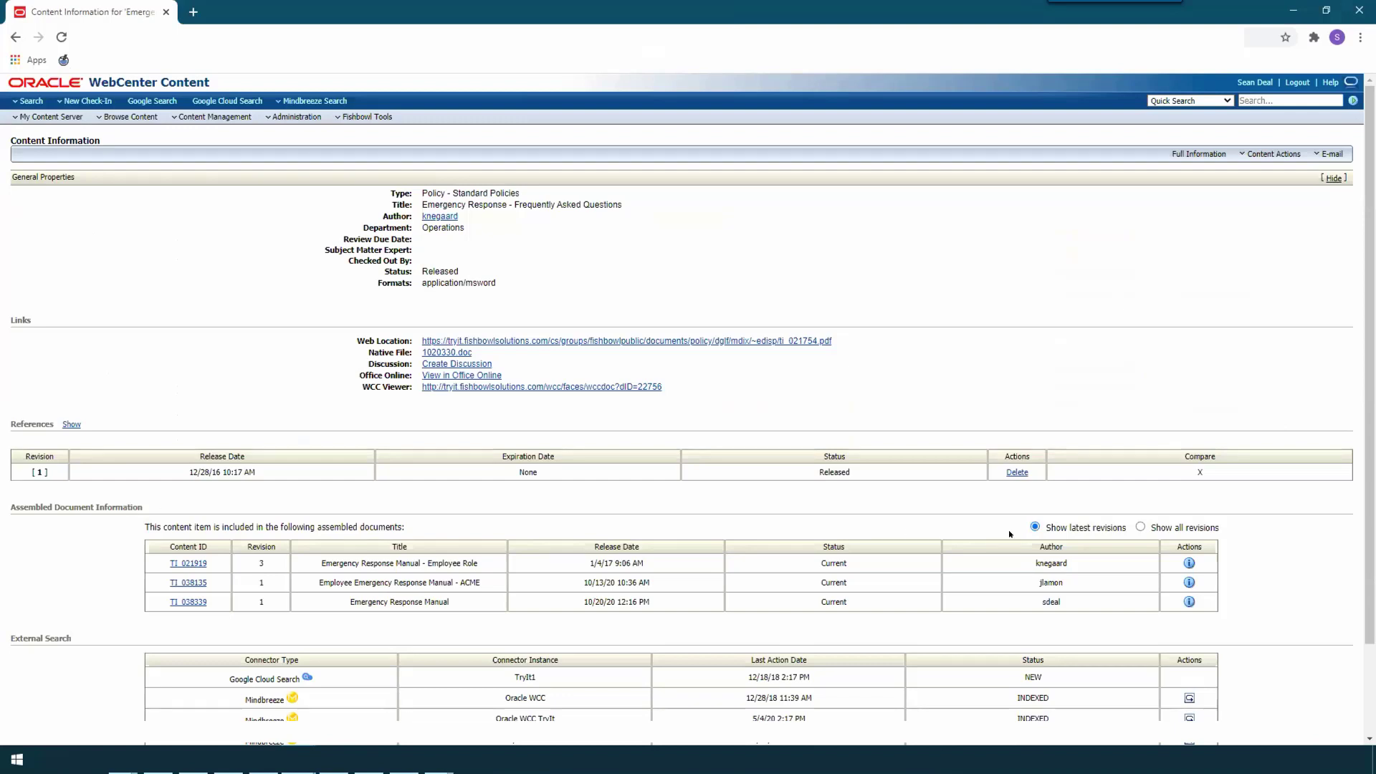
pyautogui.click(1140, 528)
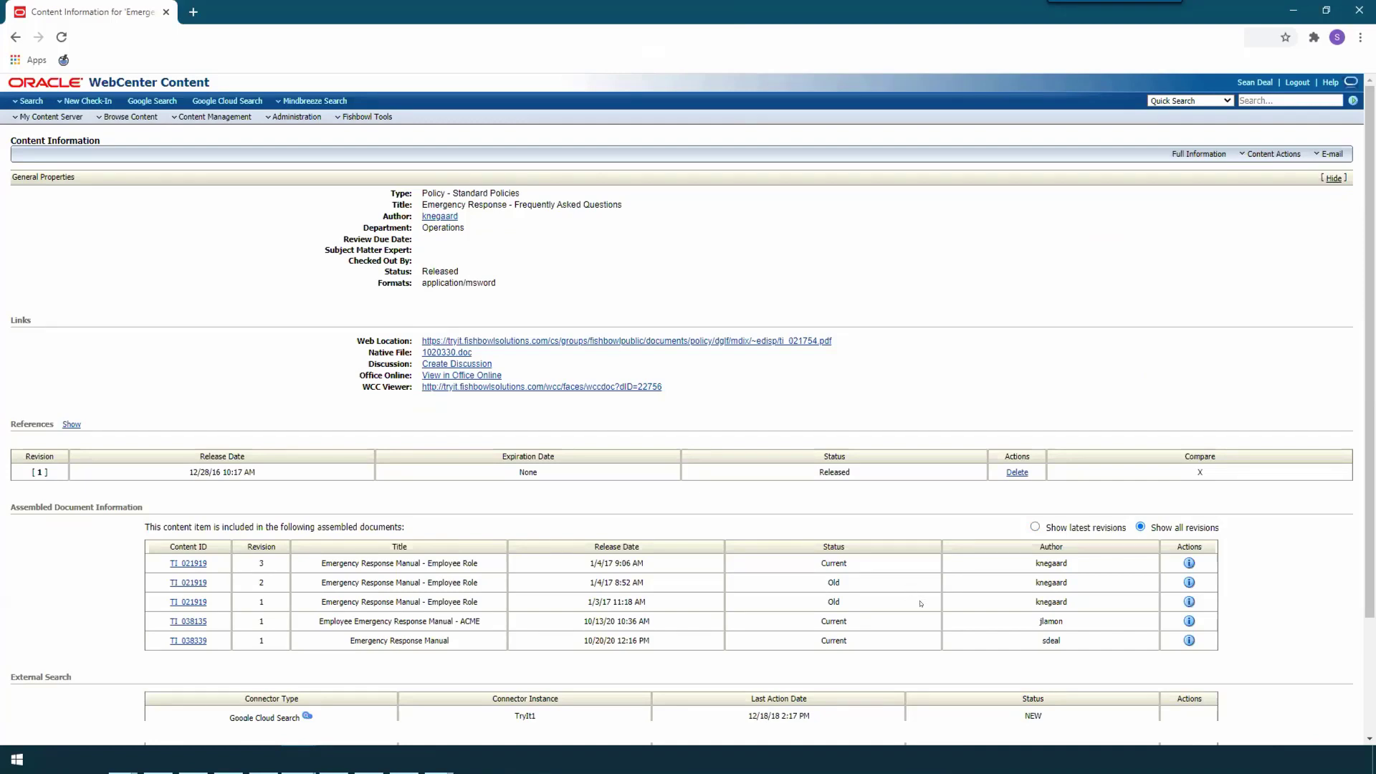
# Step: Find Emergency Response Manual by searching "emergency response manual", open its assembled document contents, and publish the edited contents
pyautogui.click(1270, 98)
pyautogui.click(1276, 98)
pyautogui.write('emergency r')
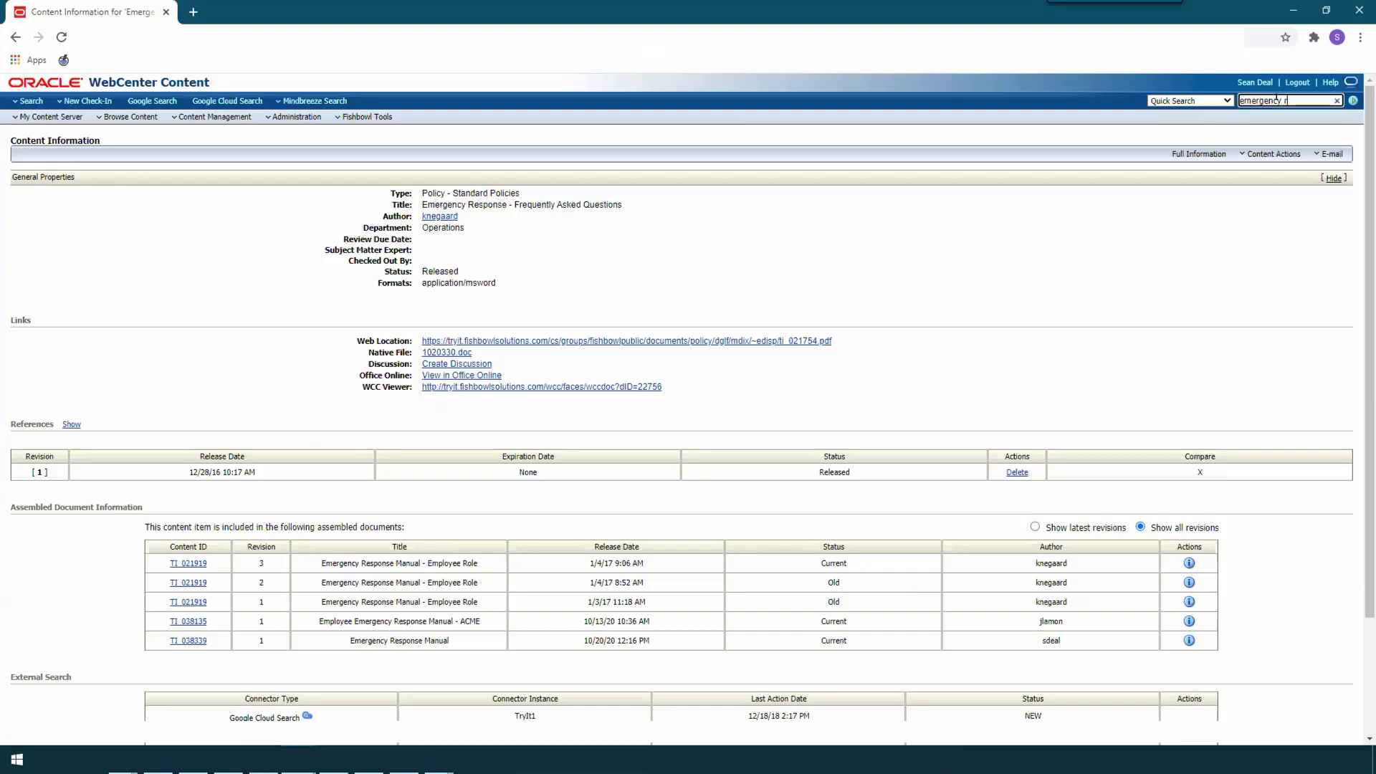
pyautogui.write('esponse manual')
pyautogui.press('Return')
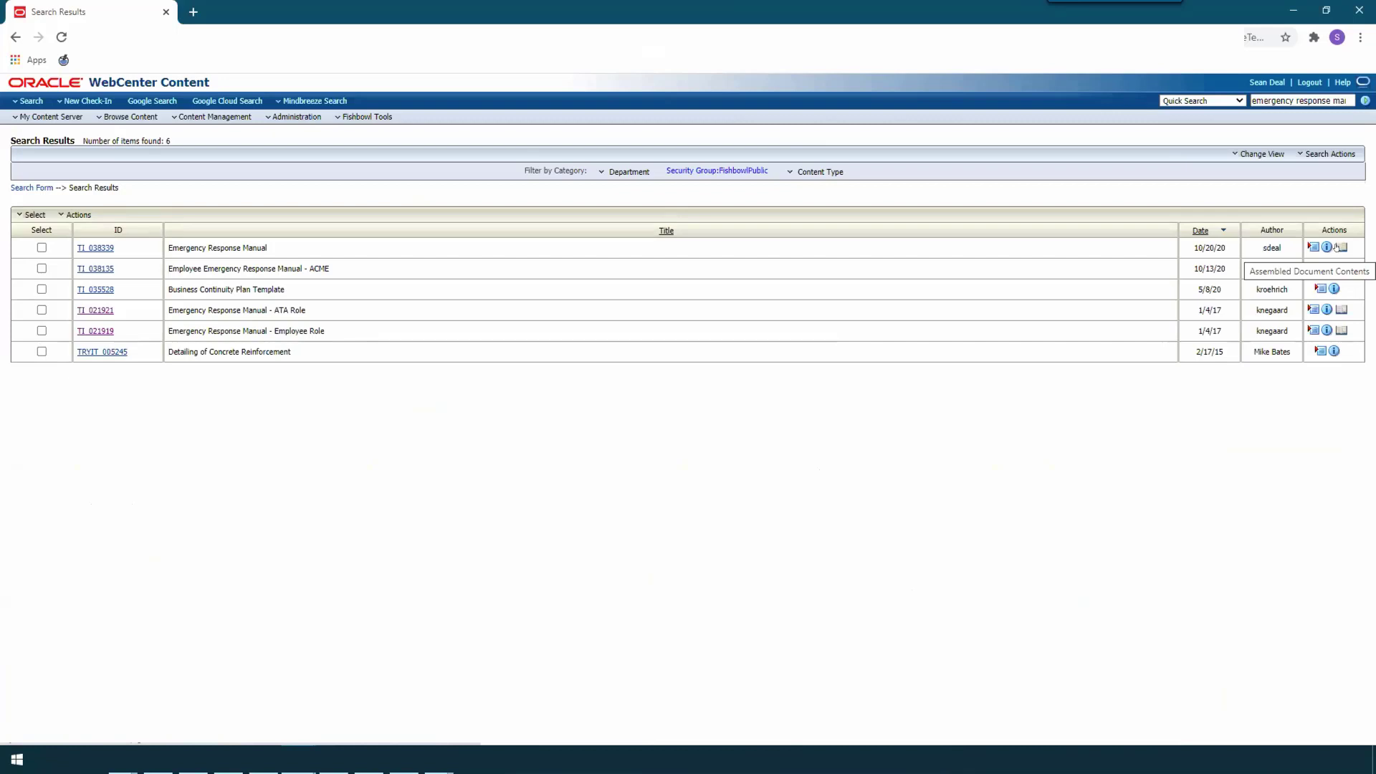
pyautogui.click(1337, 247)
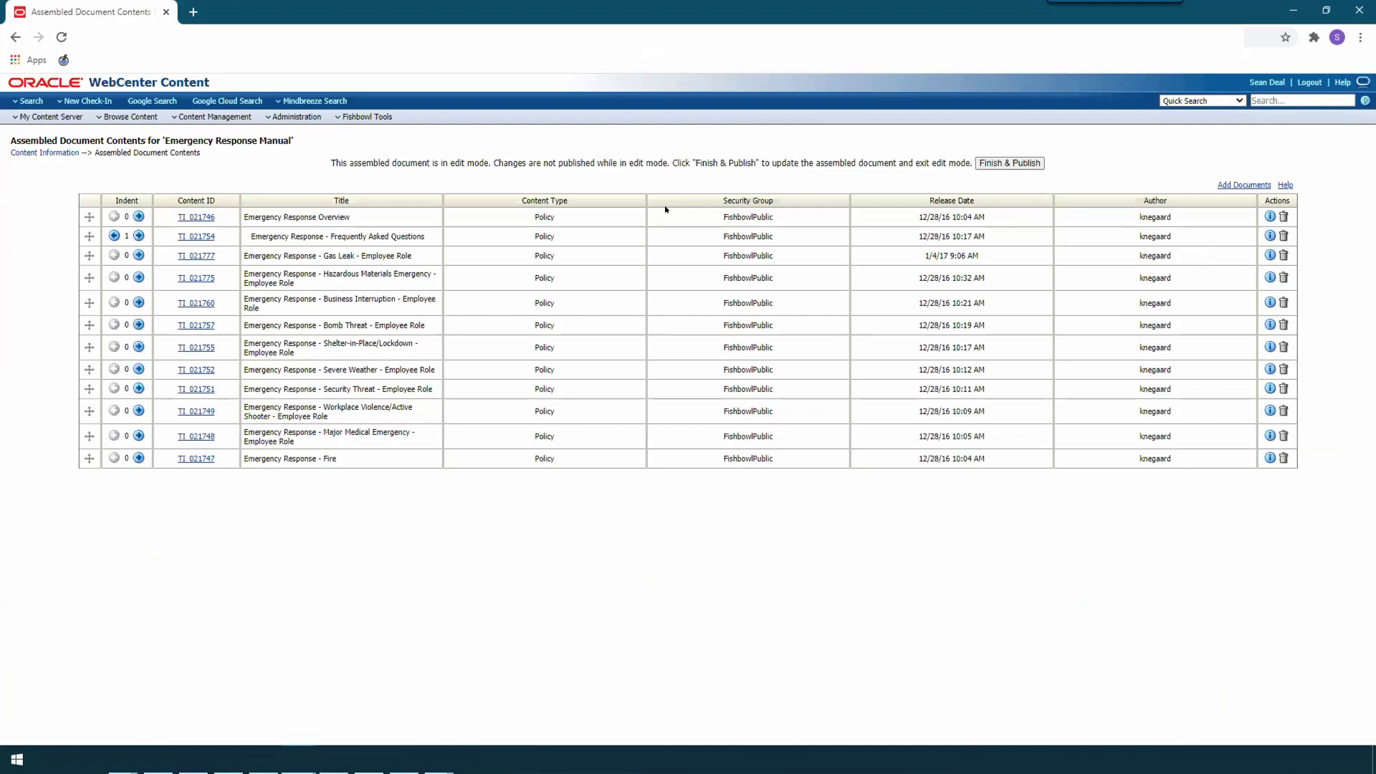
pyautogui.click(1038, 163)
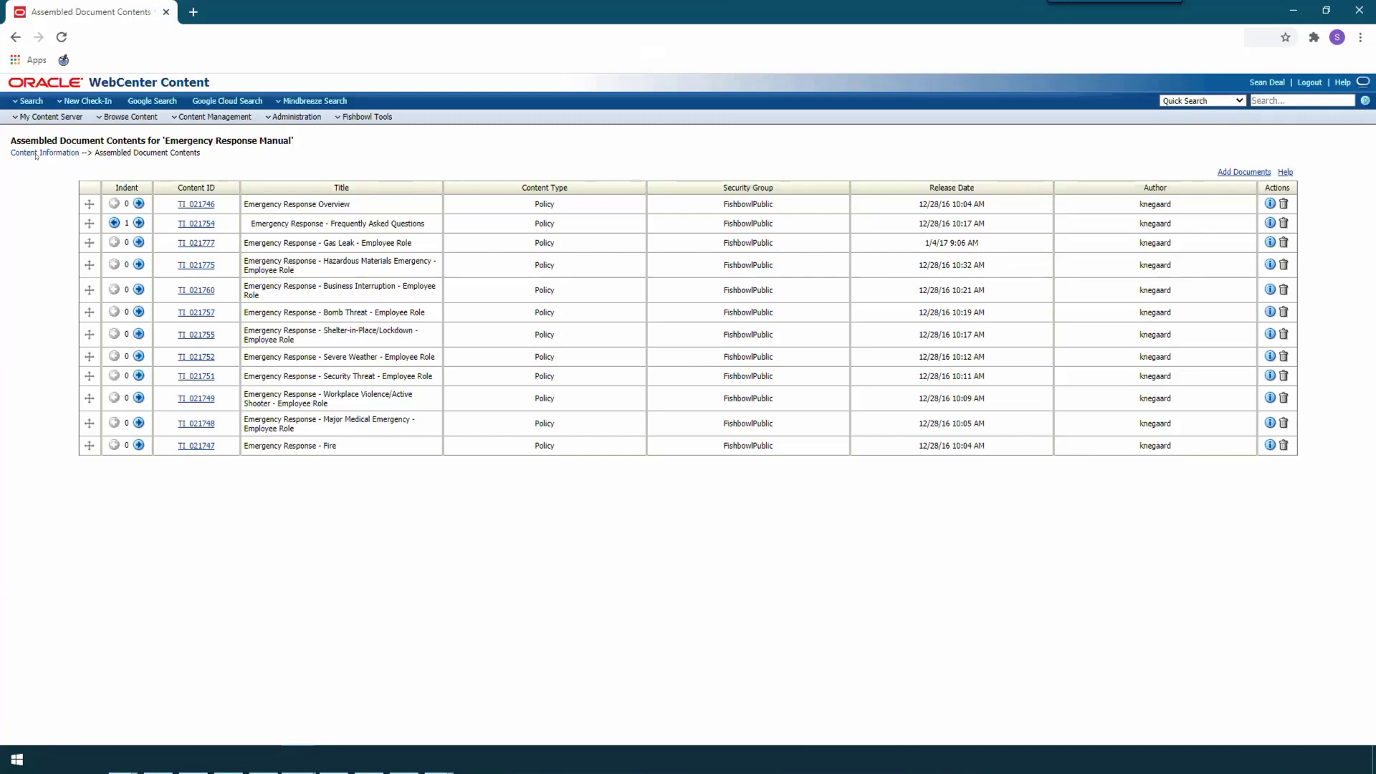
# Step: Open the republished manual's native PDF from its content information, review the table of contents, and close the PDF
pyautogui.click(63, 153)
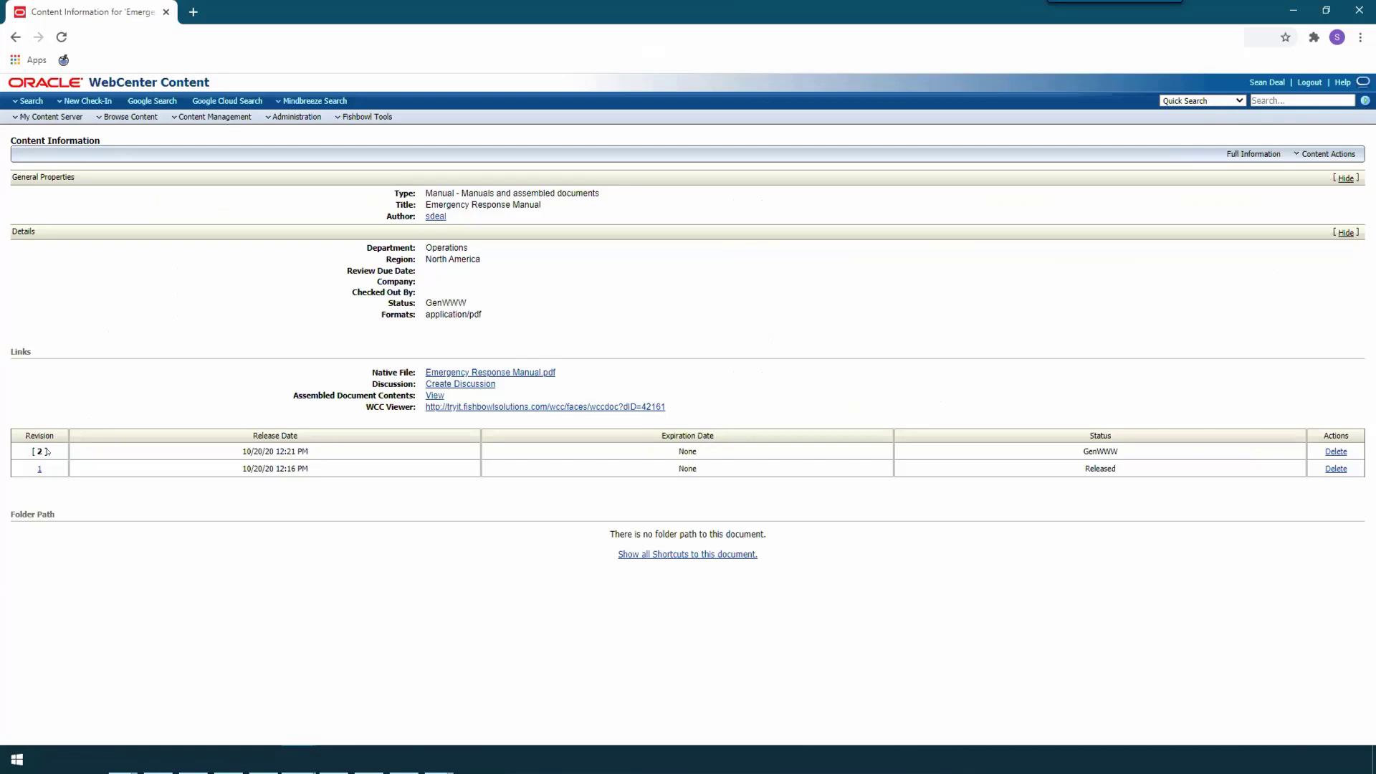
pyautogui.click(513, 372)
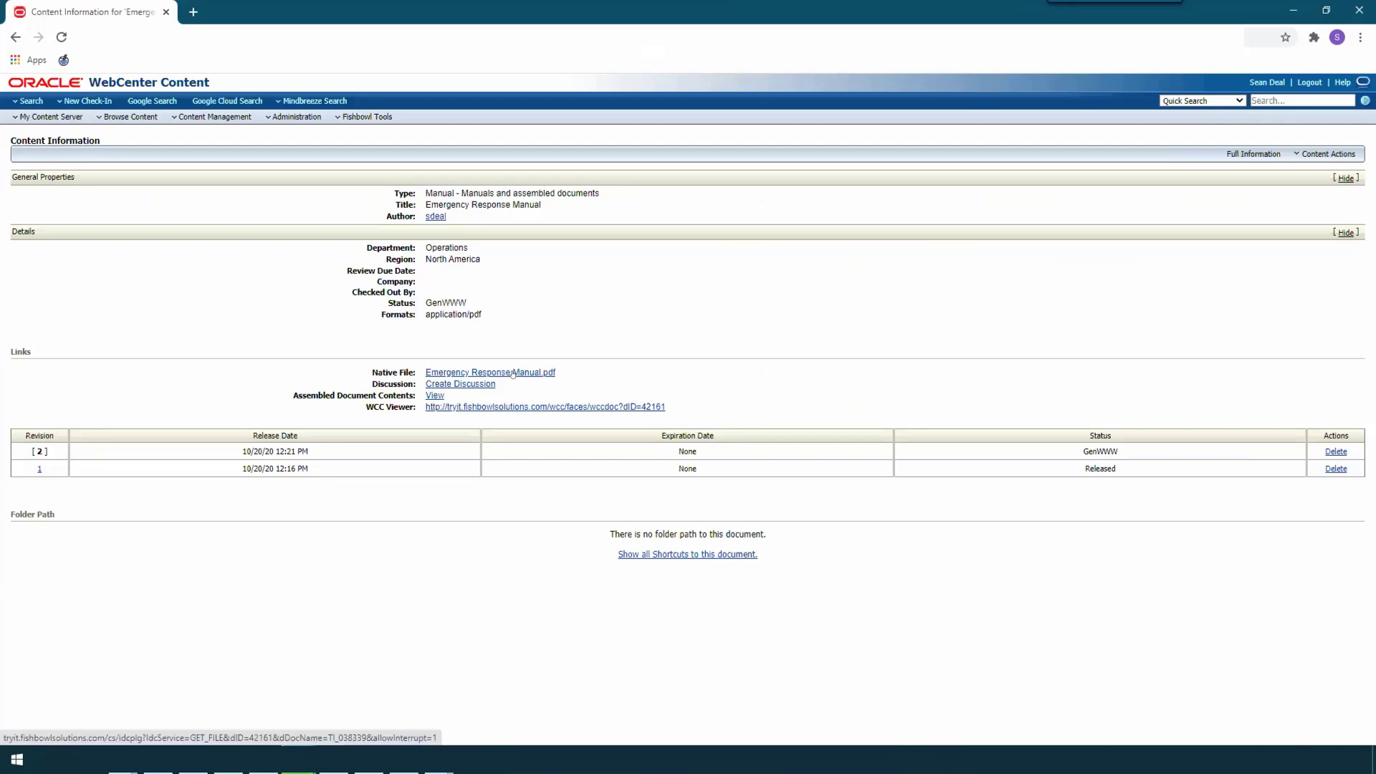
pyautogui.click(84, 728)
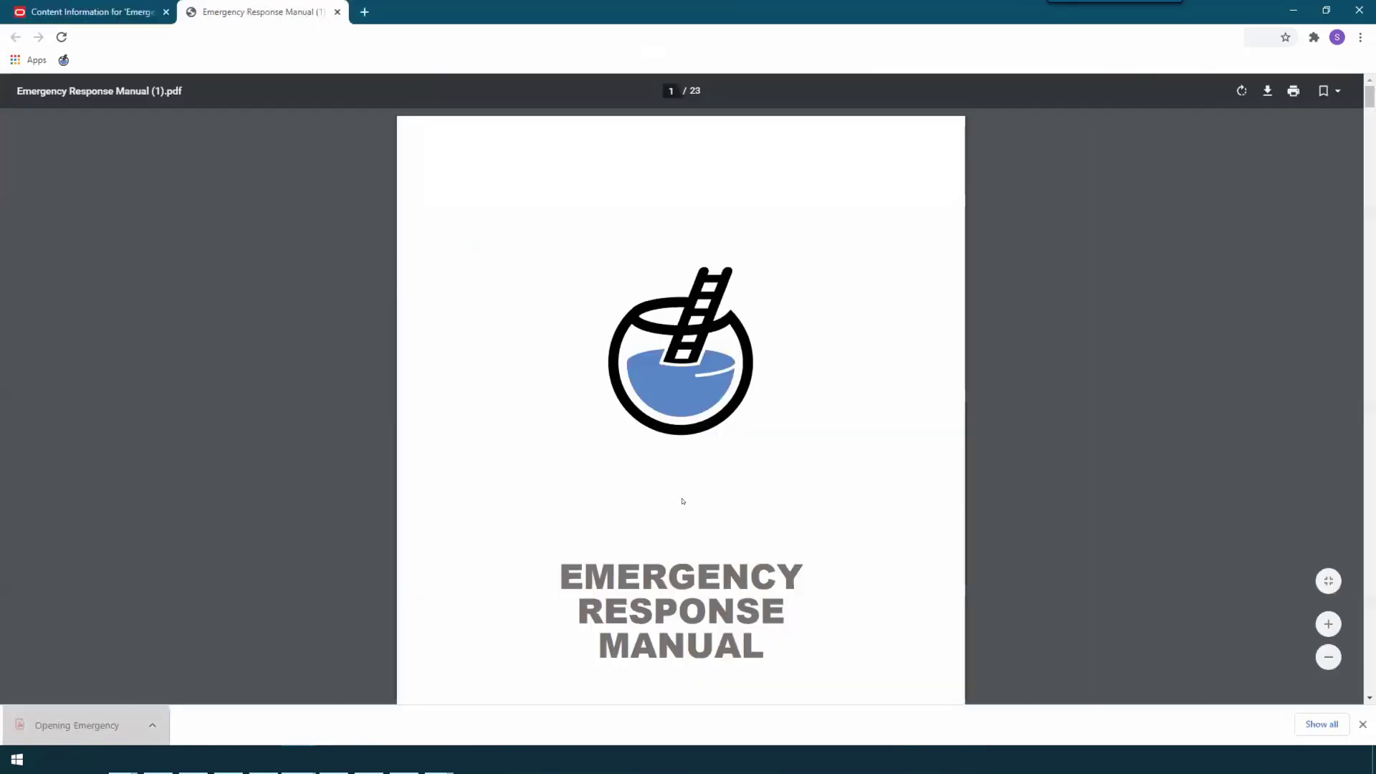
pyautogui.scroll(-5, 684, 499)
pyautogui.scroll(-5, 691, 496)
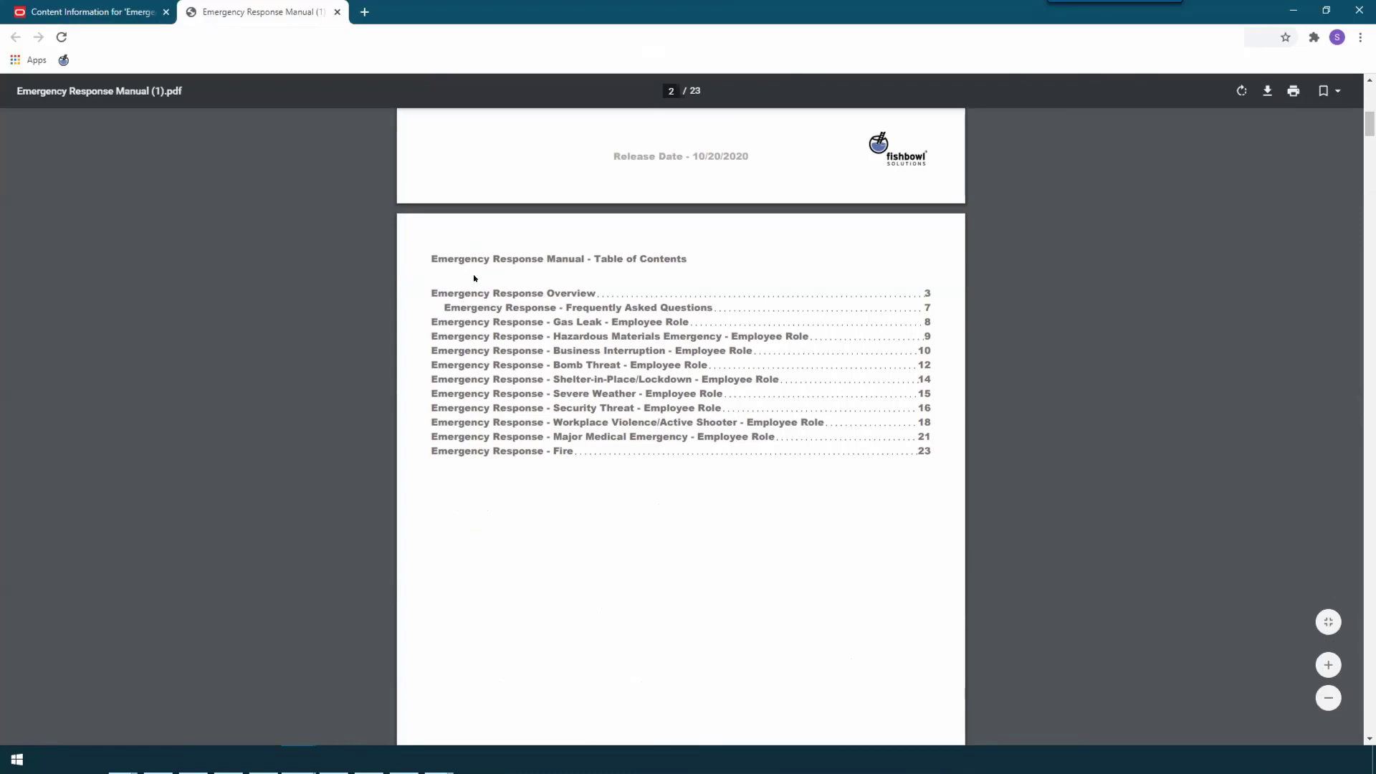
pyautogui.click(336, 12)
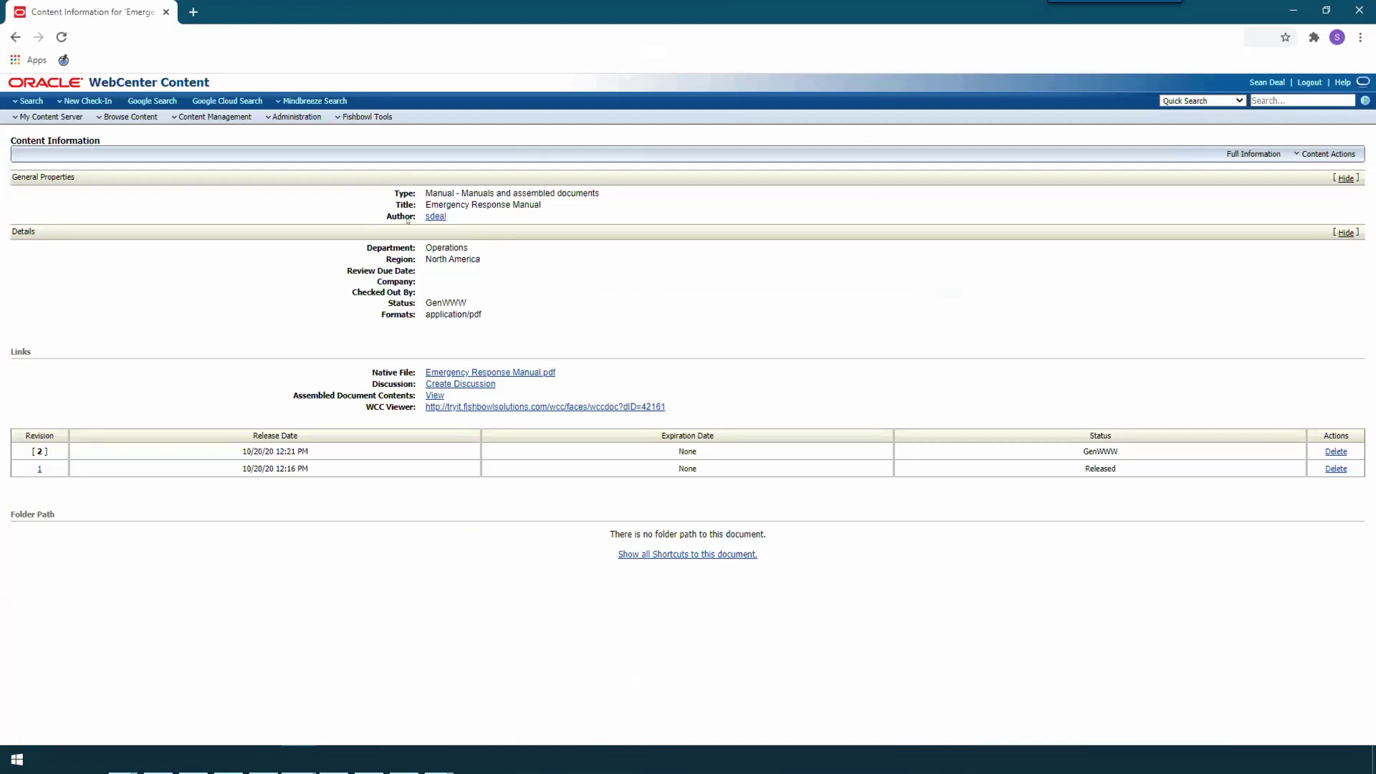
# Step: Open the Assembled Document Configuration and add Document and Policy to the indicator values for the Type field
pyautogui.click(393, 118)
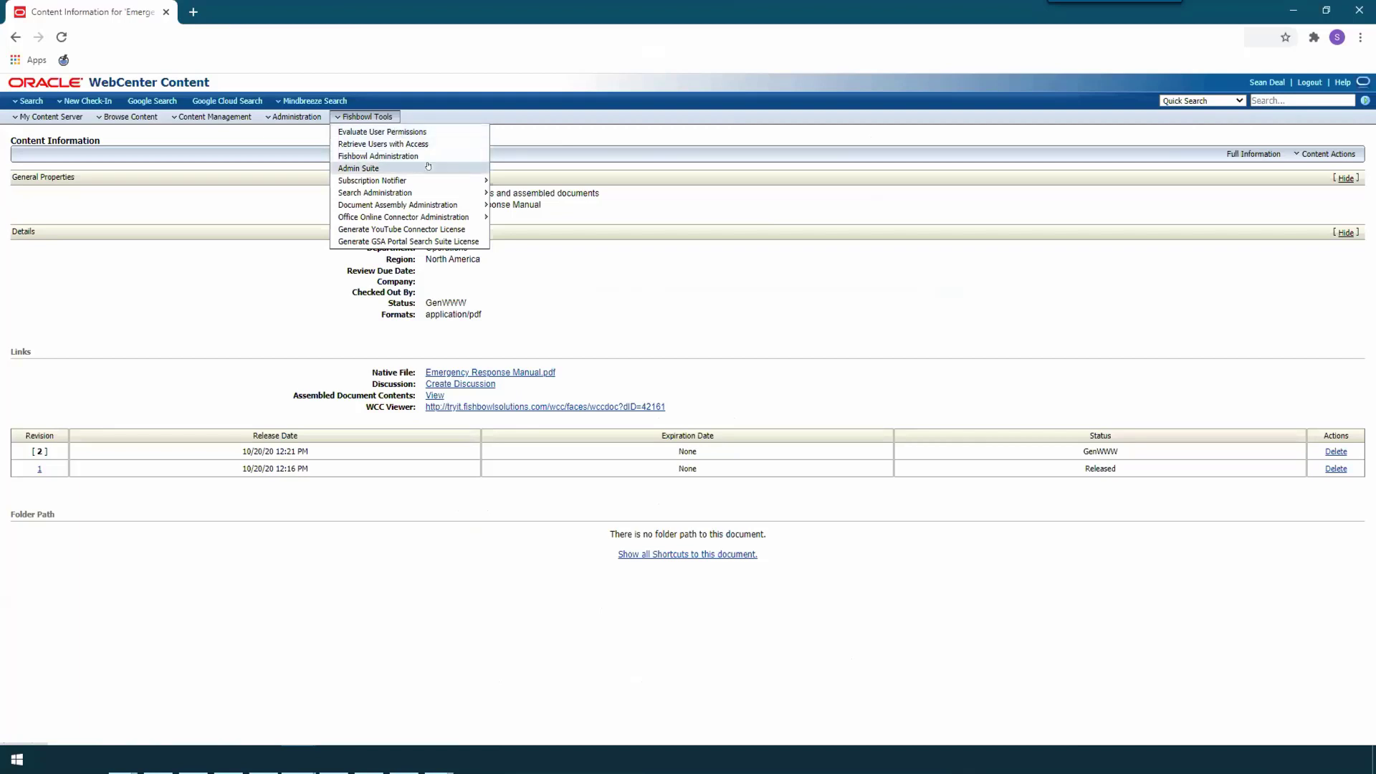
pyautogui.moveTo(467, 204)
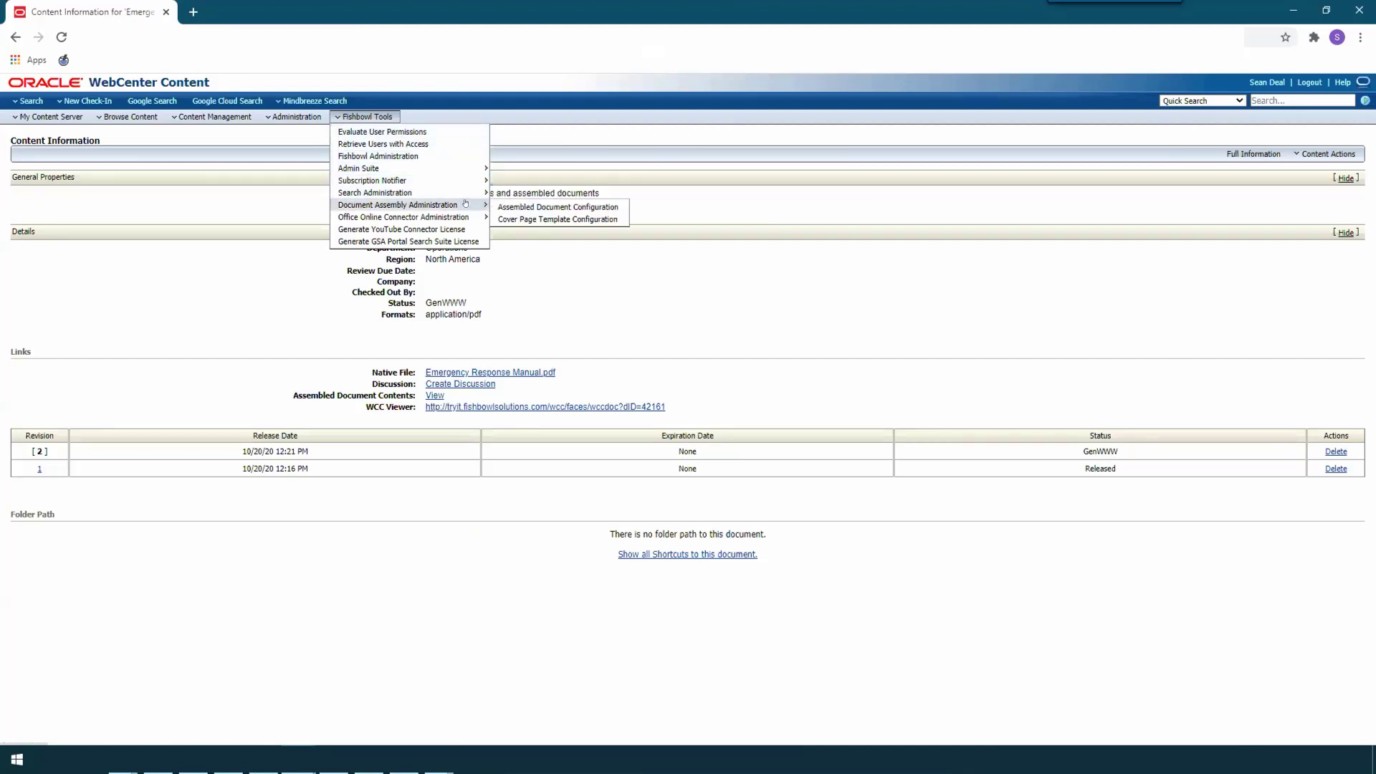
pyautogui.click(622, 209)
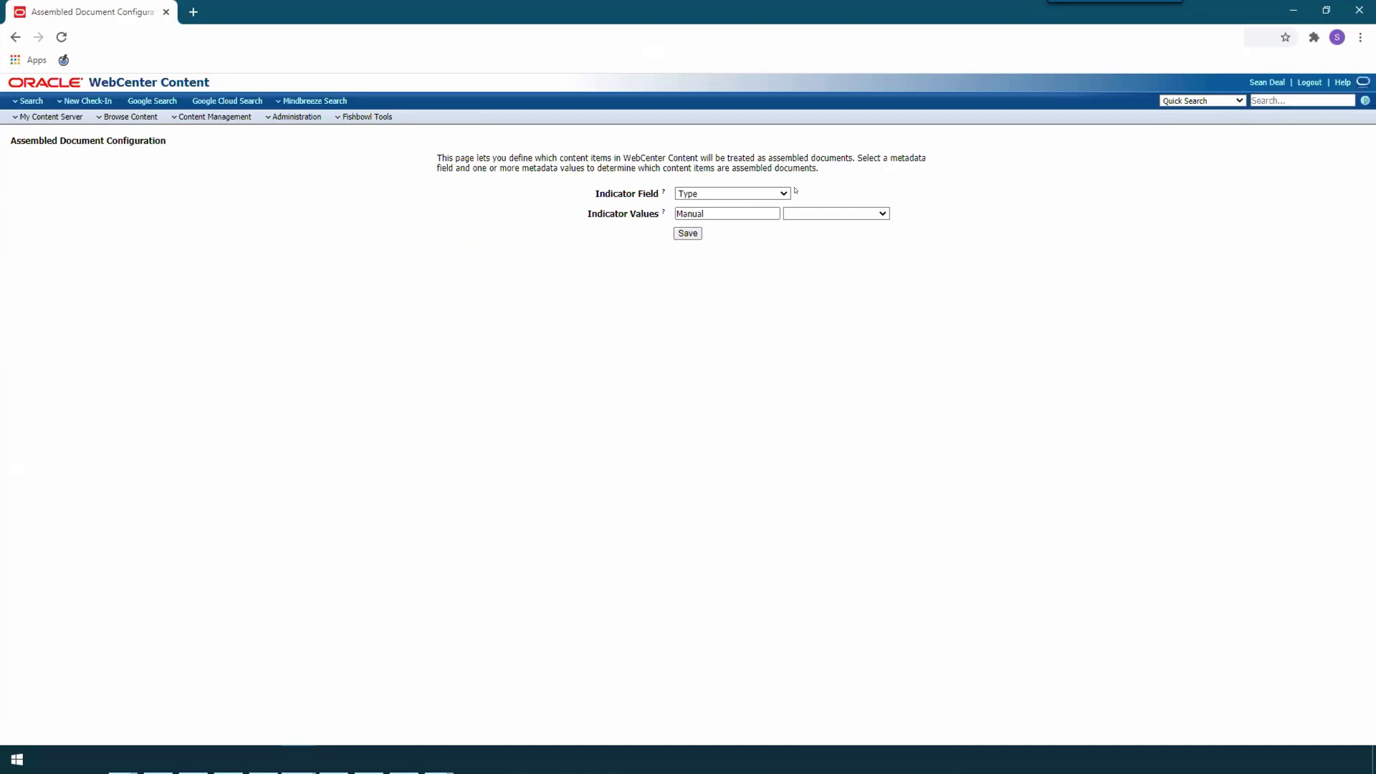
pyautogui.click(107, 99)
pyautogui.click(884, 214)
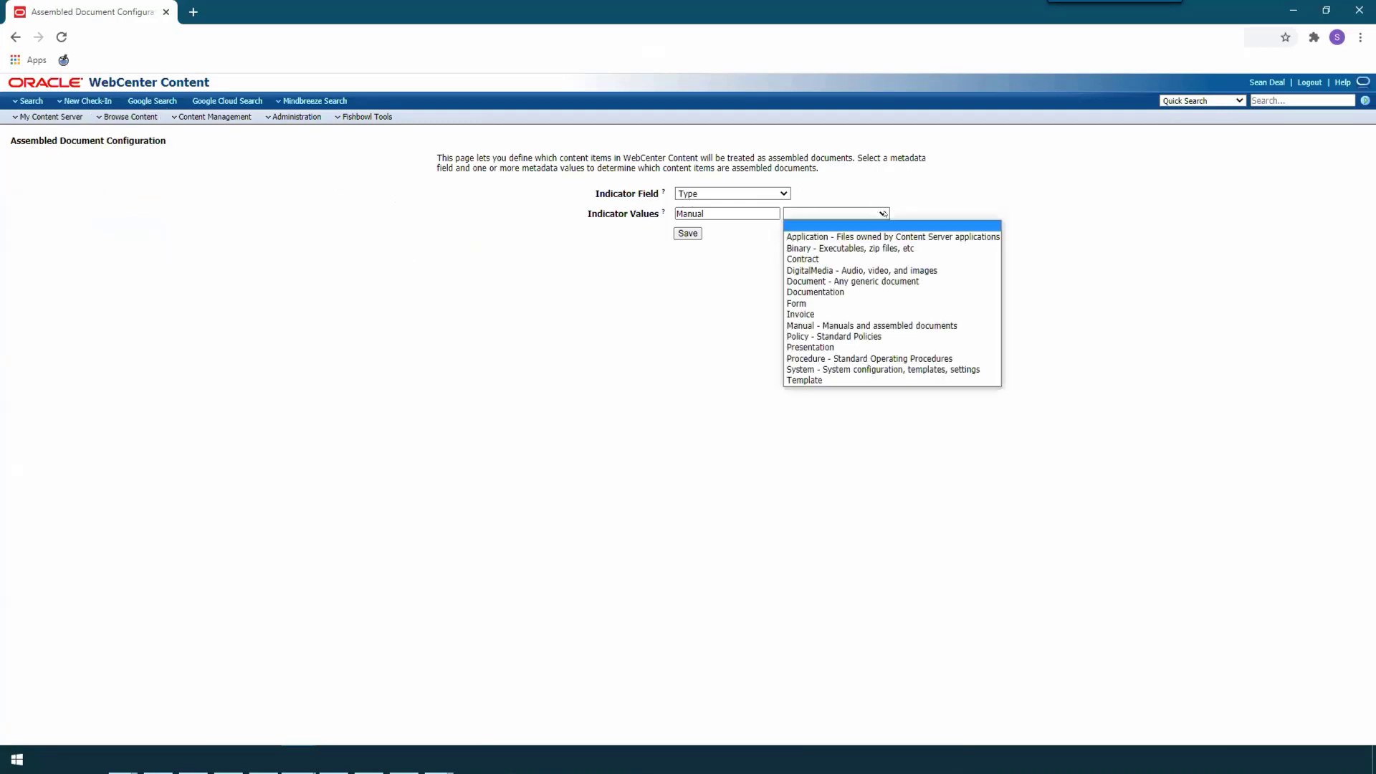
pyautogui.press('Down')
pyautogui.press('Down')
pyautogui.press('Down')
pyautogui.press('Down')
pyautogui.press('Down')
pyautogui.press('Return')
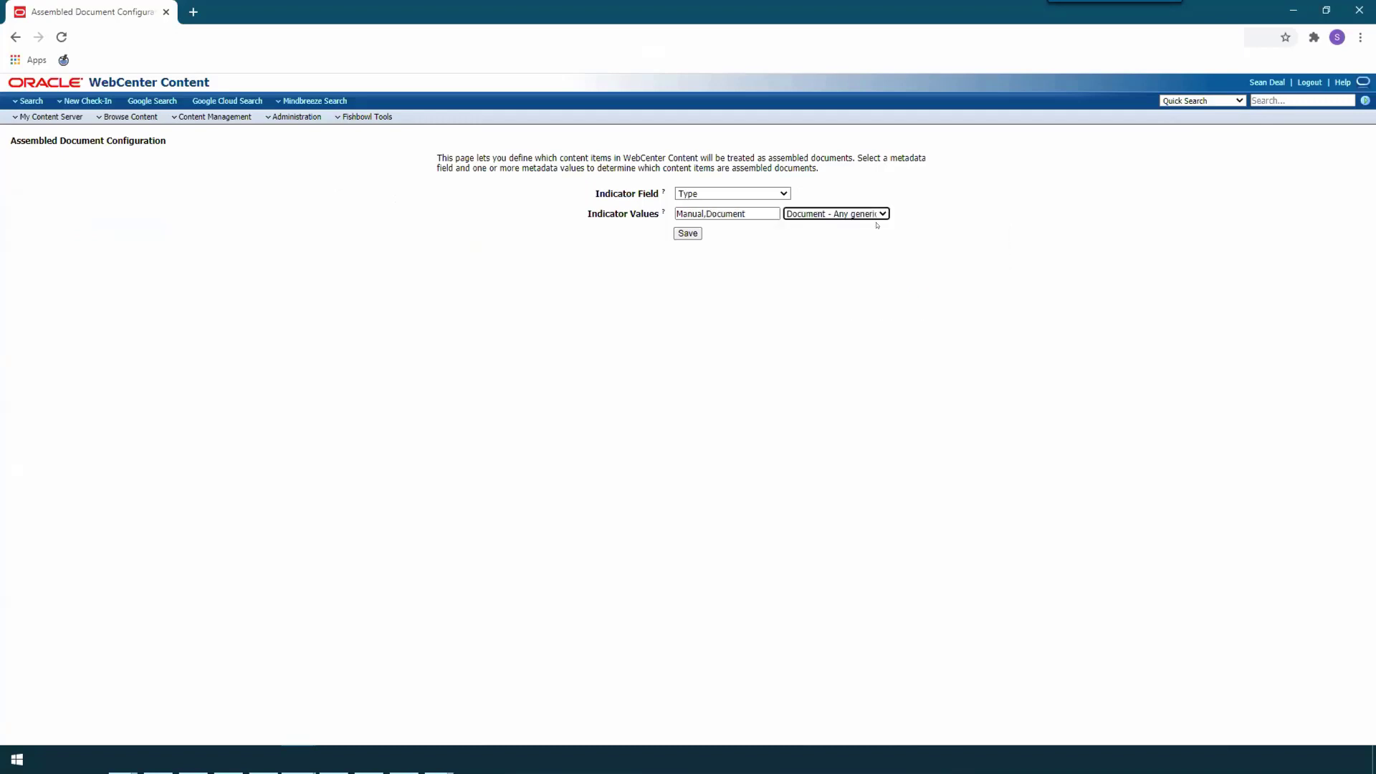
pyautogui.click(877, 213)
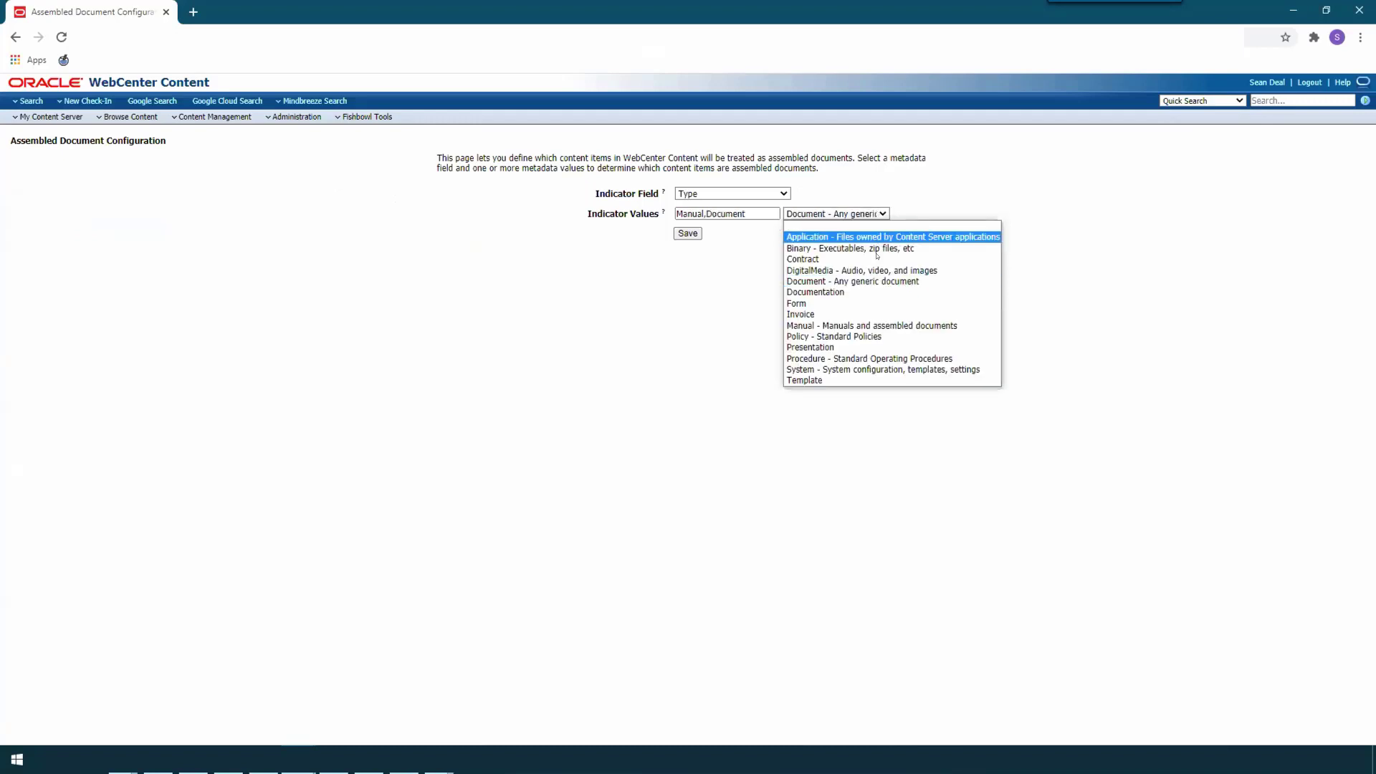
pyautogui.click(876, 337)
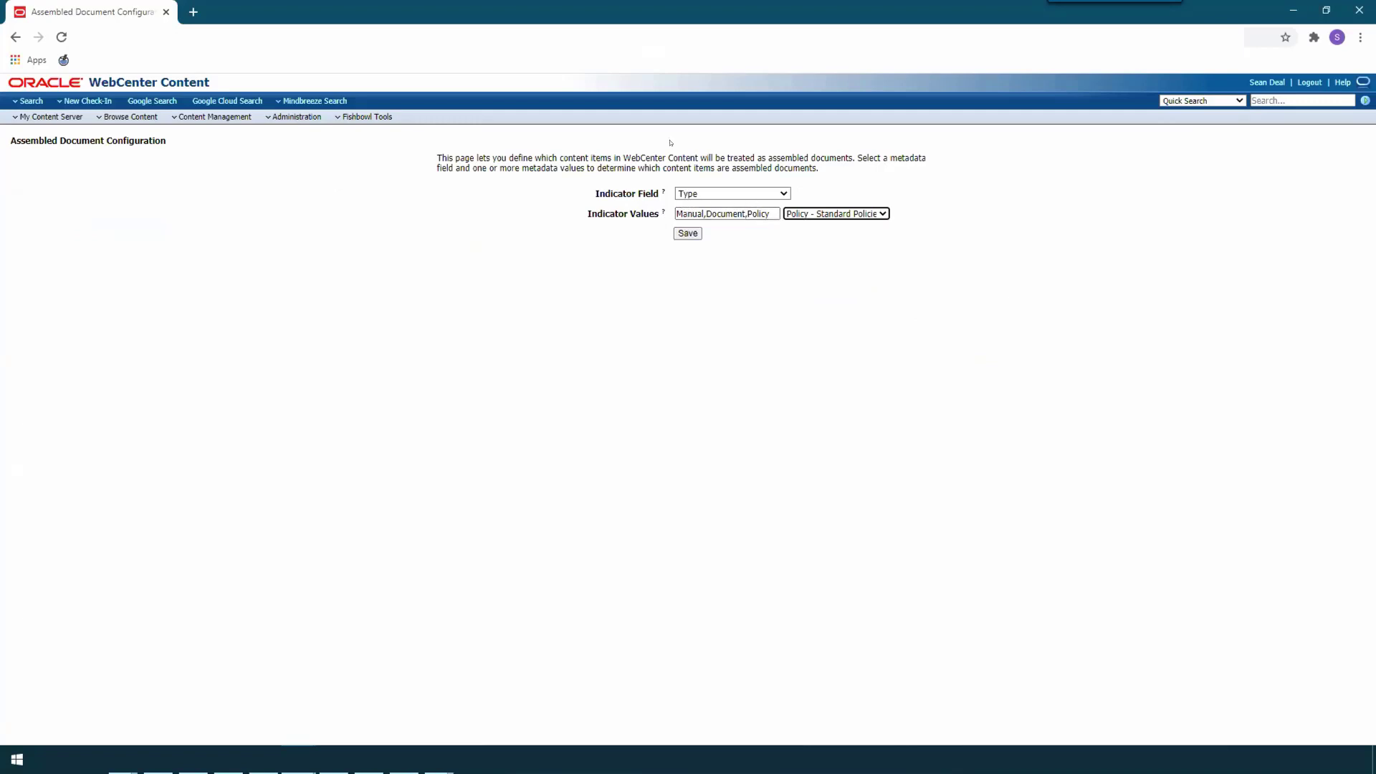
# Step: Open the Cover Page Template Configuration, view the content search for choosing a cover image, and close the search form
pyautogui.click(393, 116)
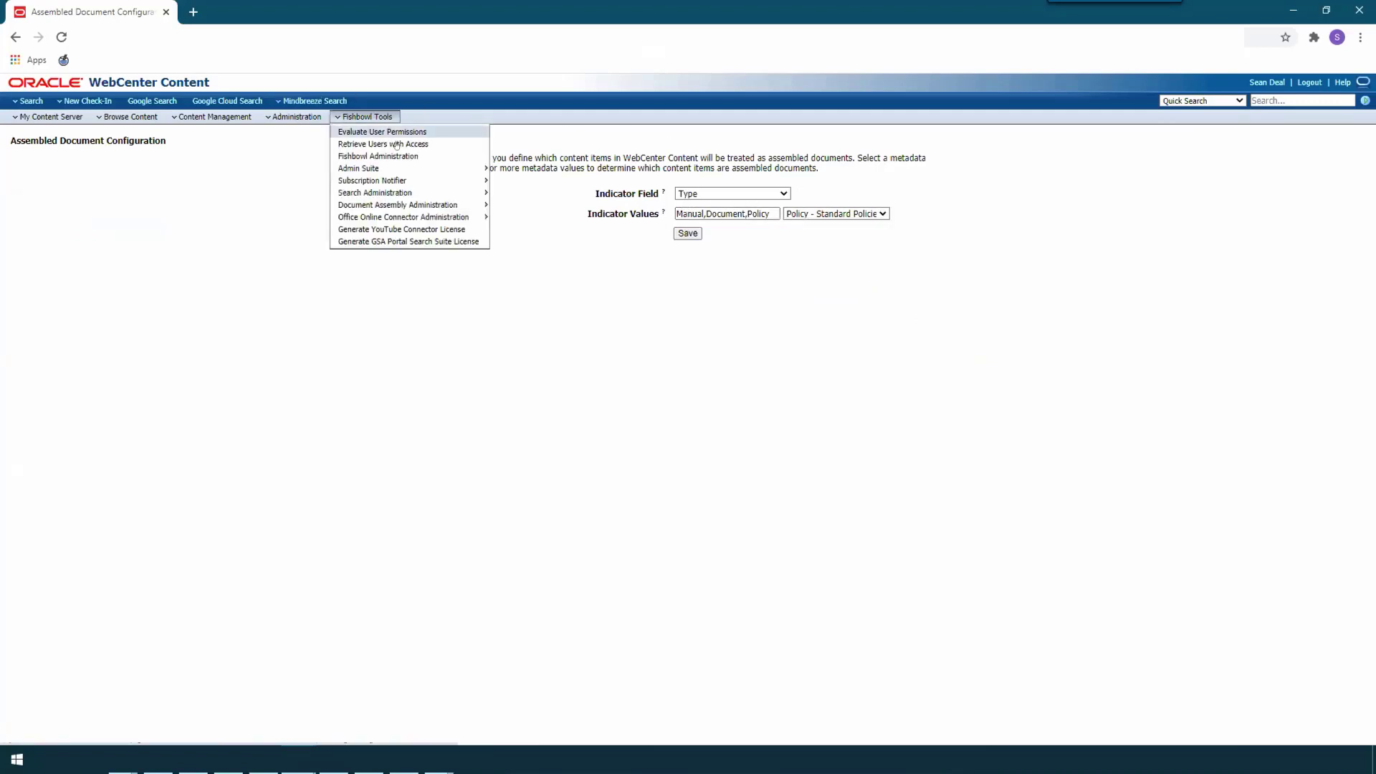
pyautogui.moveTo(414, 204)
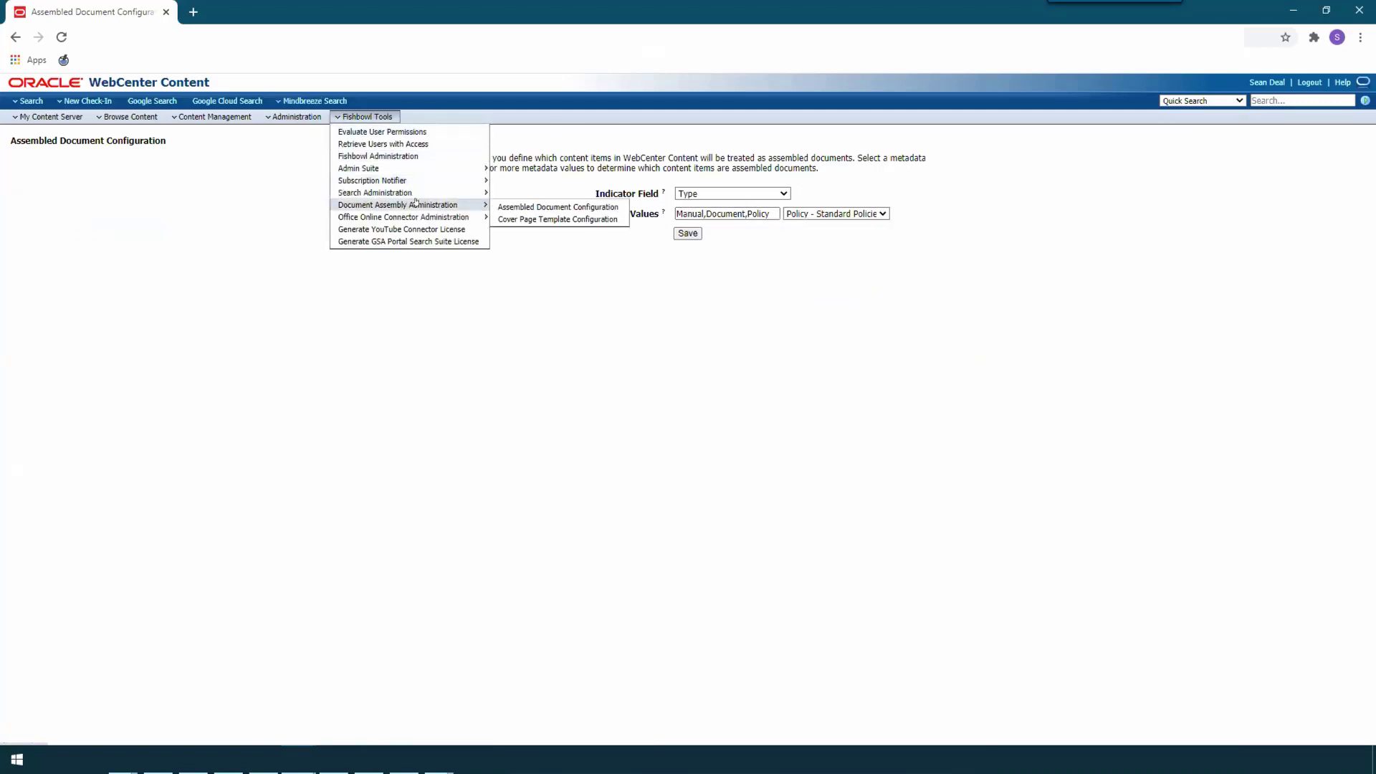
pyautogui.click(615, 220)
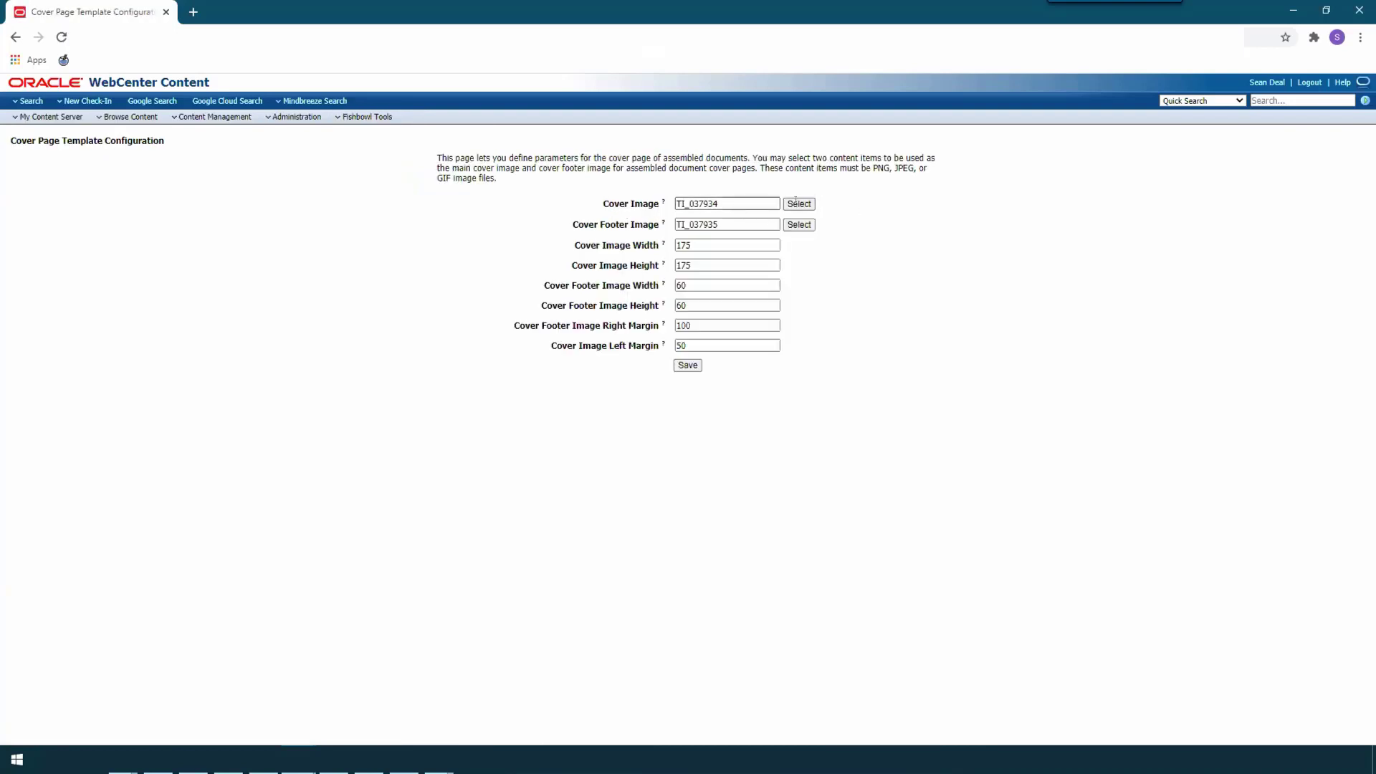
pyautogui.moveTo(665, 202)
pyautogui.click(799, 205)
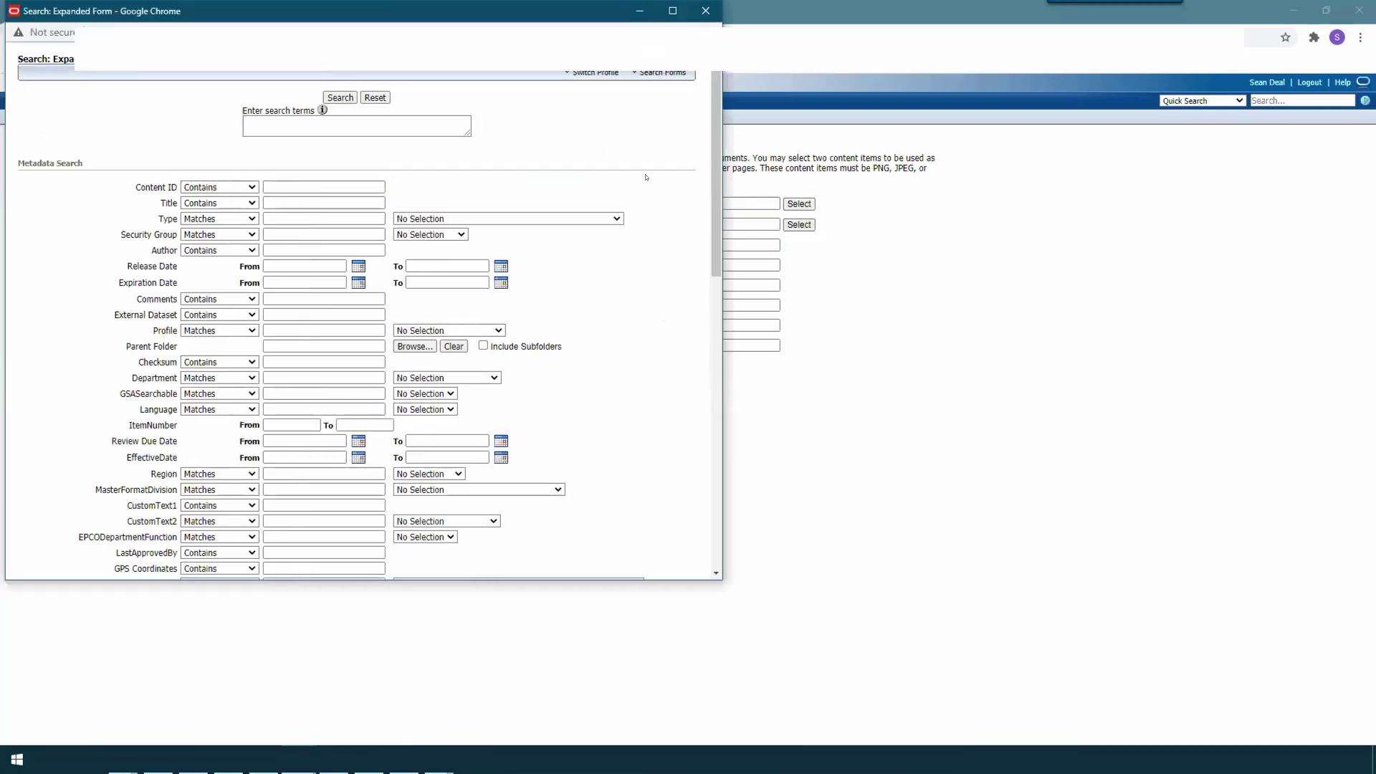
pyautogui.click(705, 11)
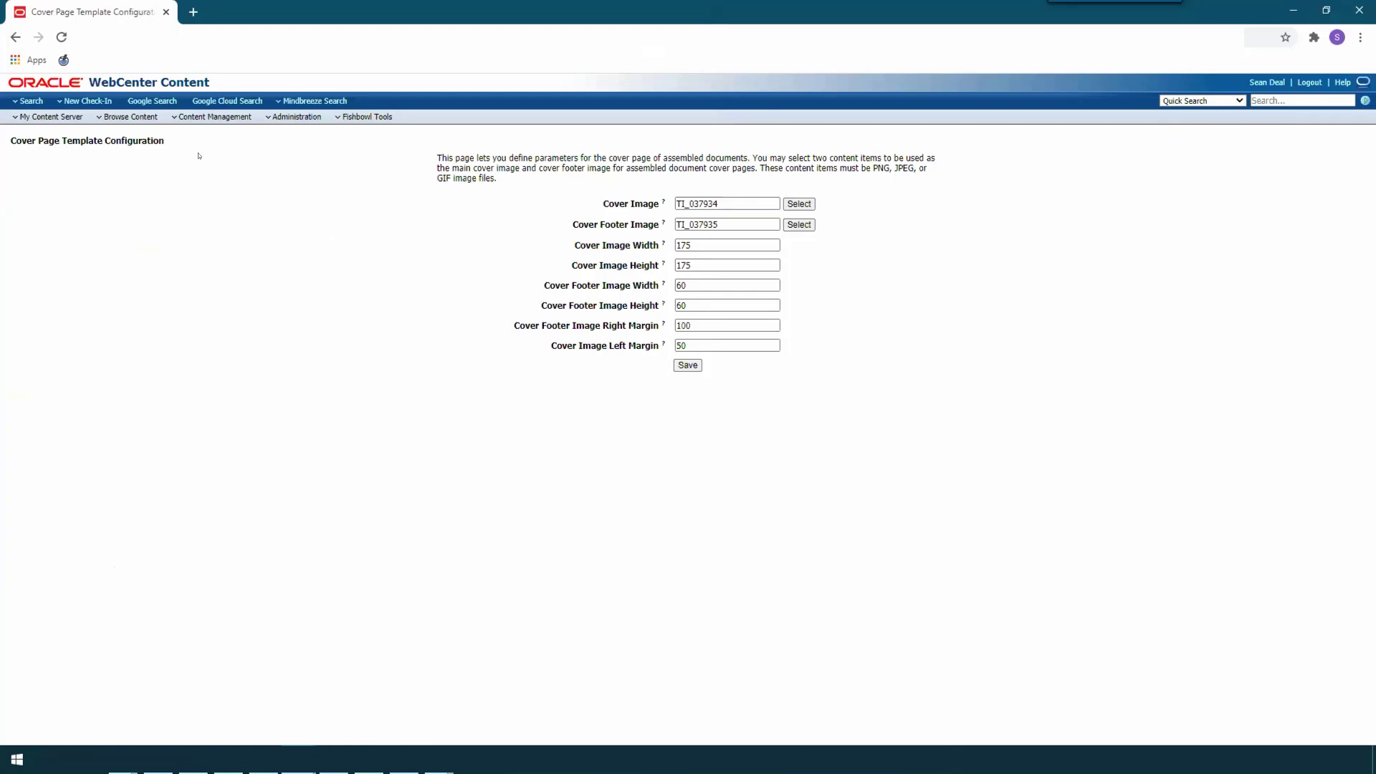
# Step: Switch to ControlCenter, open the document information of the latest released Emergency Response Manual, and view its assembled document contents
pyautogui.click(156, 119)
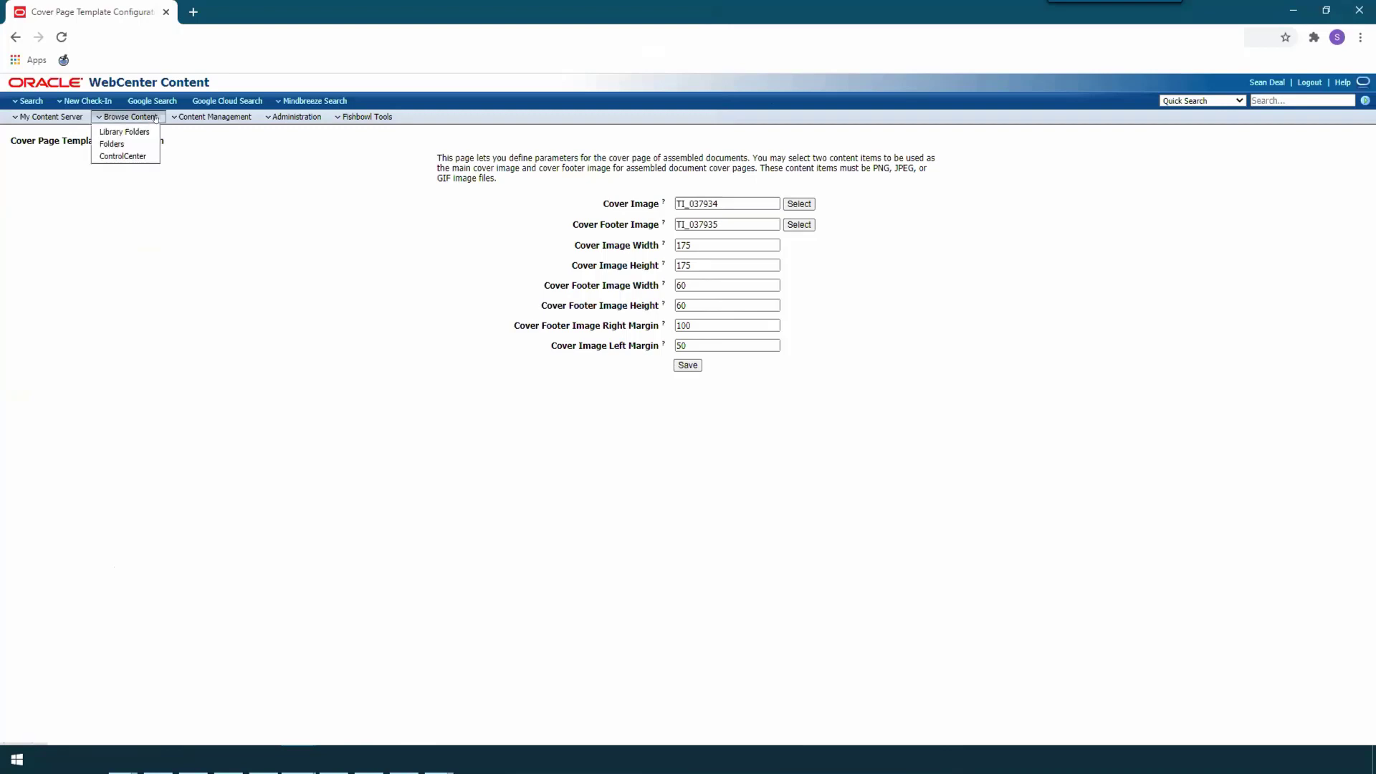
pyautogui.click(145, 157)
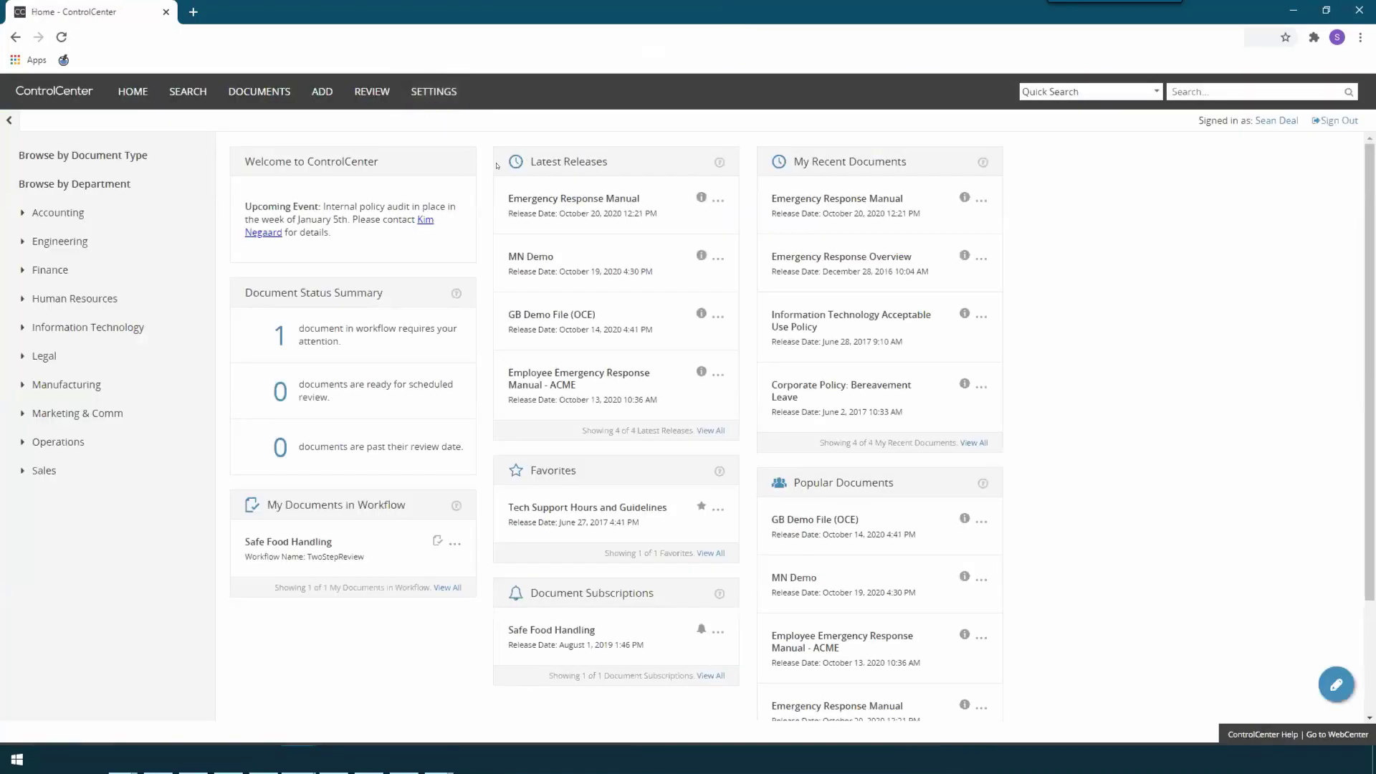
pyautogui.click(700, 199)
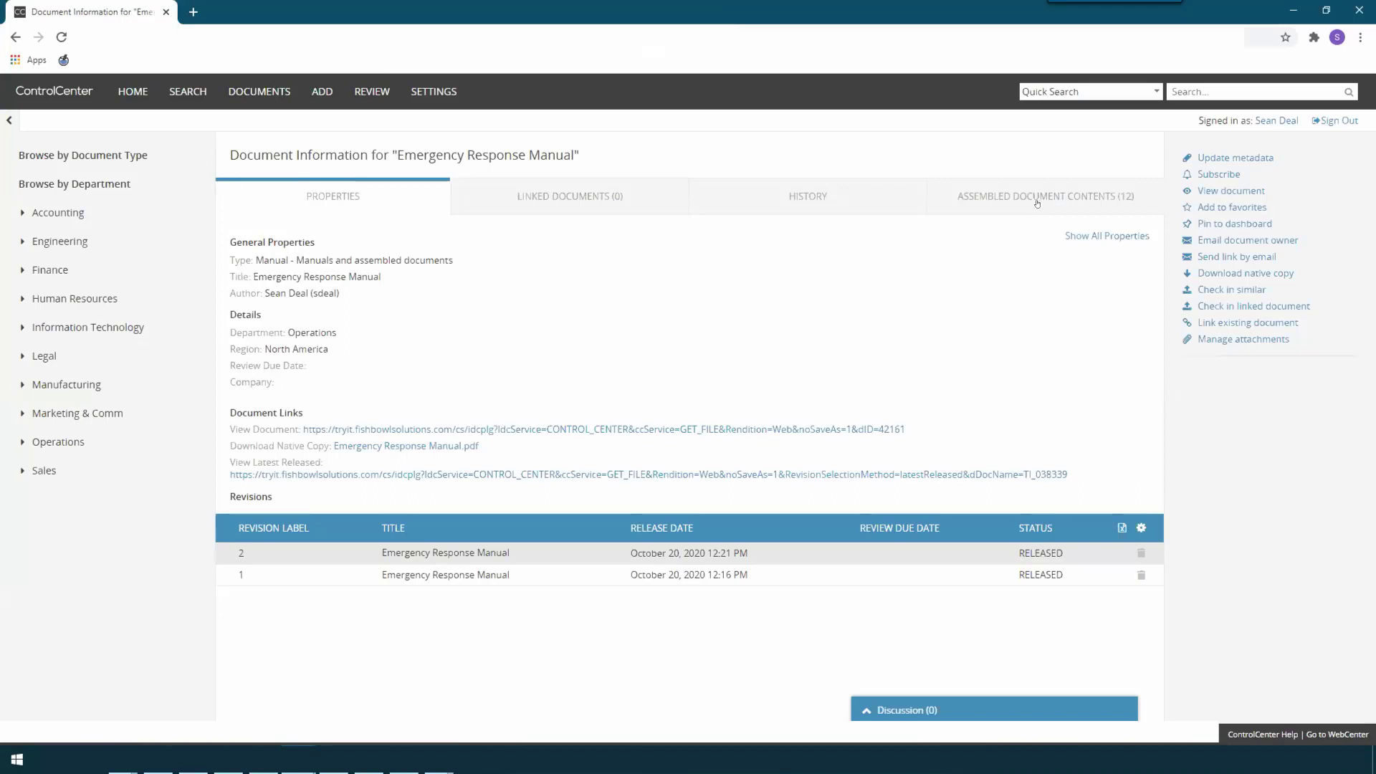
pyautogui.click(1141, 200)
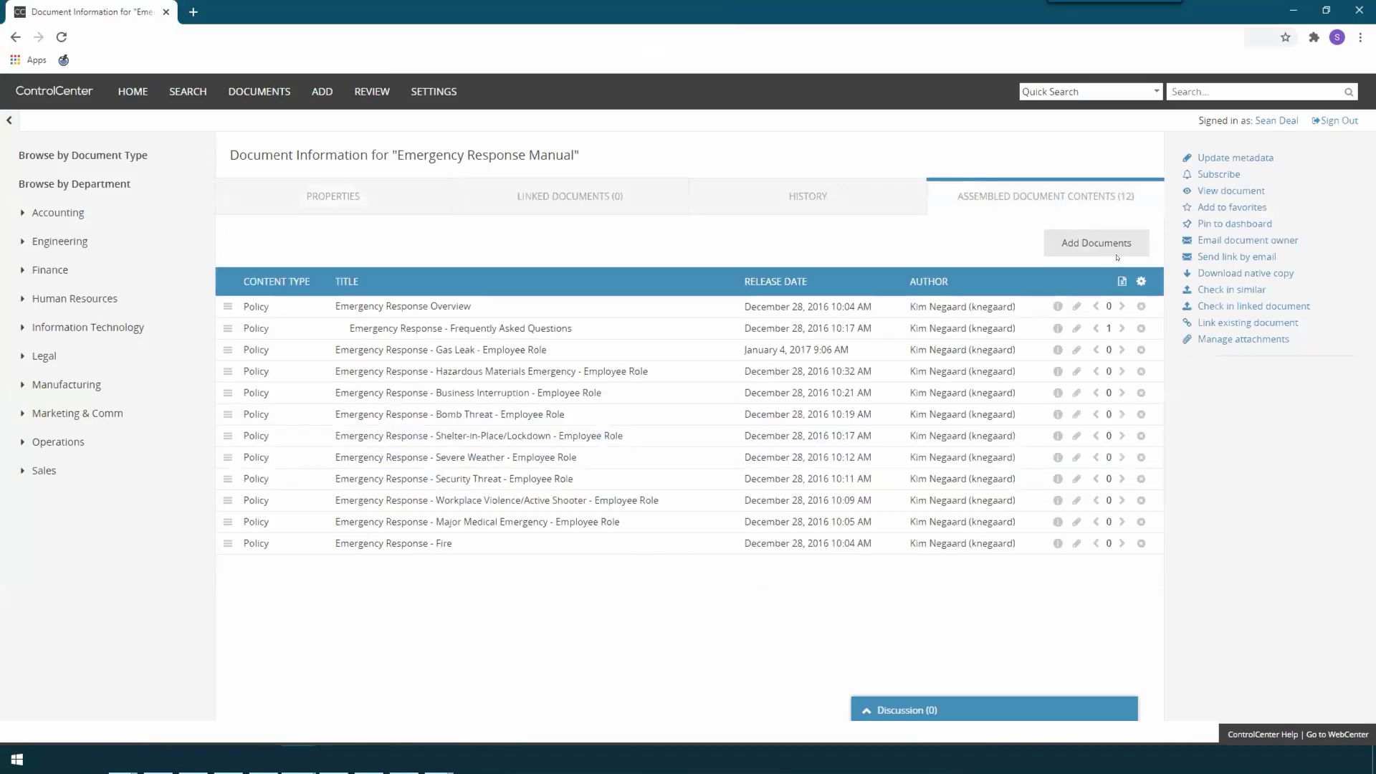